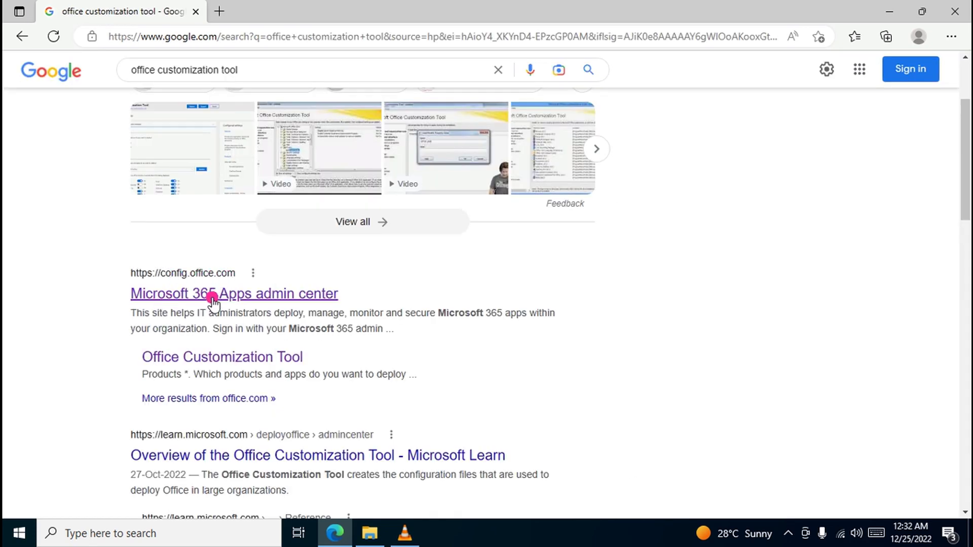
- Open the Microsoft 365 Apps admin center search result and create a new configuration with the 64-bit architecture
{"action": "left_click", "coordinate": [274, 295]}
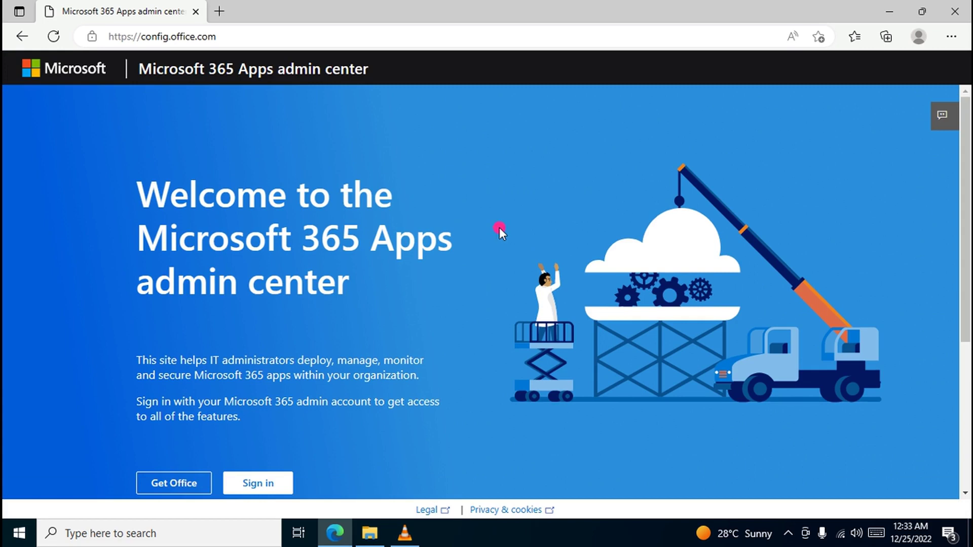
{"action": "scroll", "coordinate": [499, 229], "scroll_direction": "down", "scroll_amount": 5}
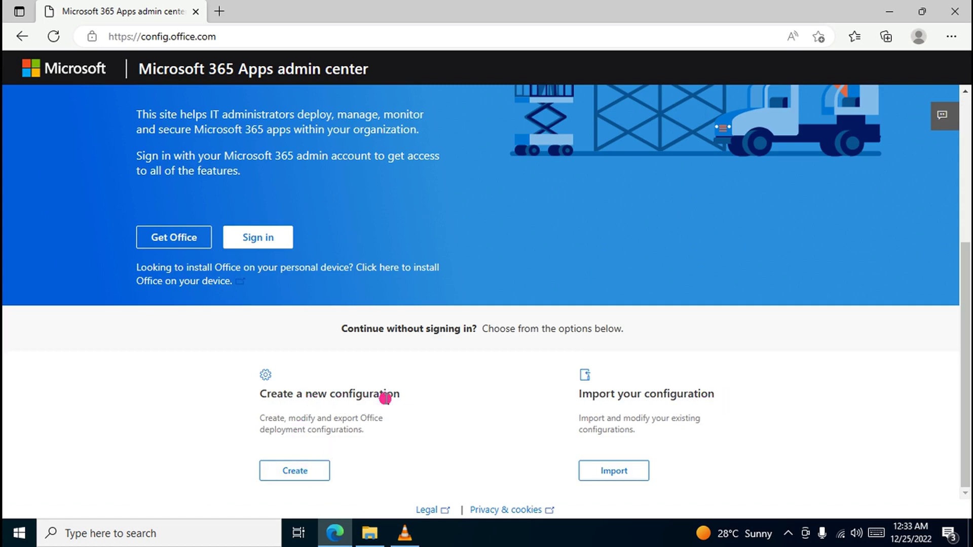
{"action": "left_click", "coordinate": [297, 472]}
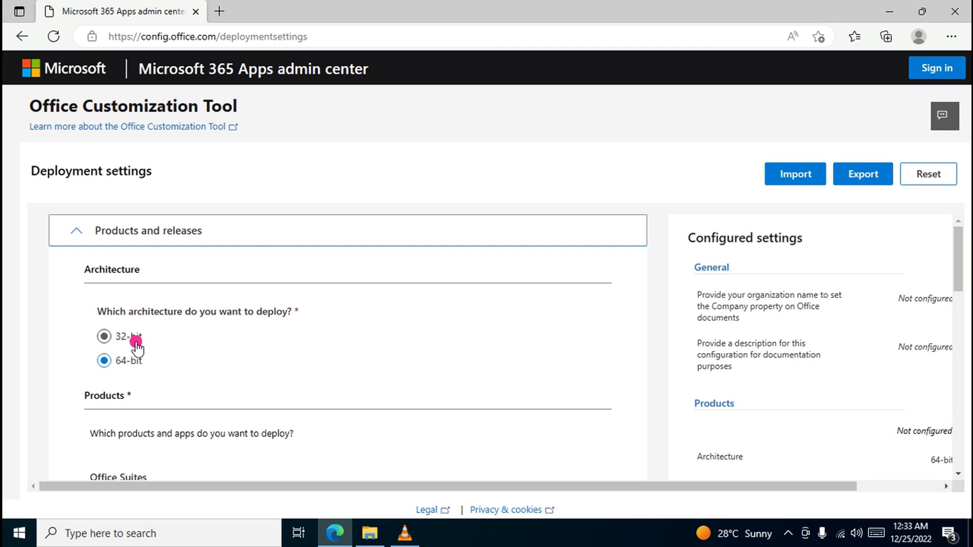
{"action": "left_click", "coordinate": [104, 337]}
{"action": "left_click", "coordinate": [105, 361]}
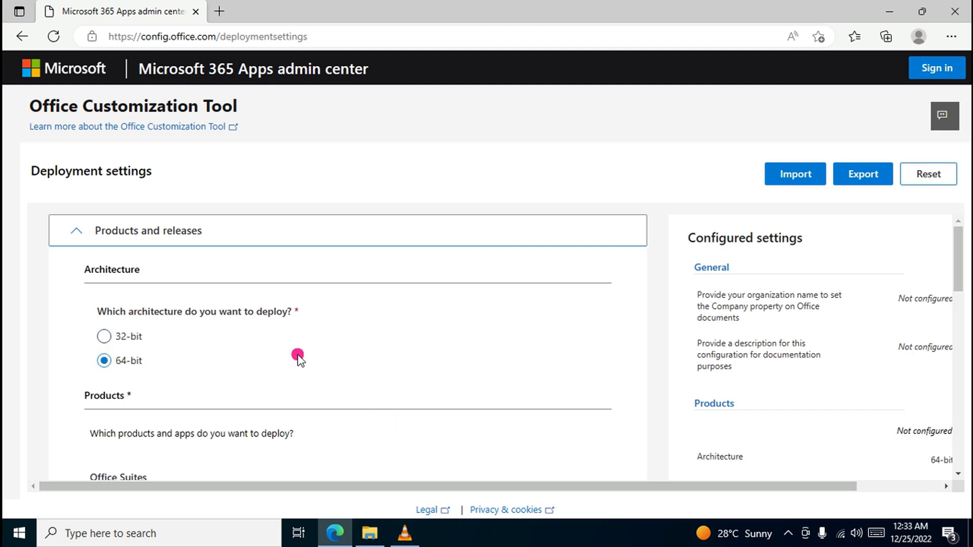
- Switch to File Explorer and check the computer's system type in the properties of This PC
{"action": "left_click", "coordinate": [374, 540]}
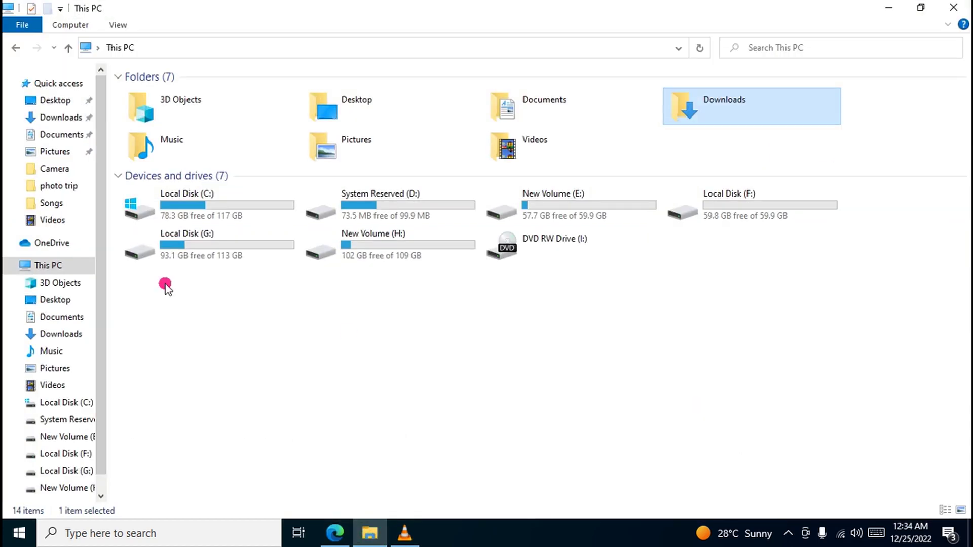
{"action": "right_click", "coordinate": [51, 269]}
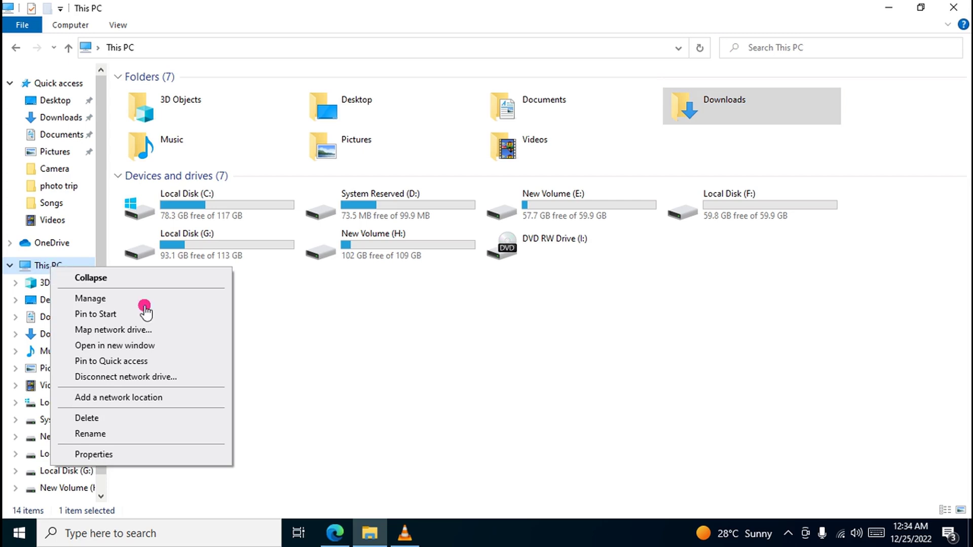
{"action": "left_click", "coordinate": [118, 456]}
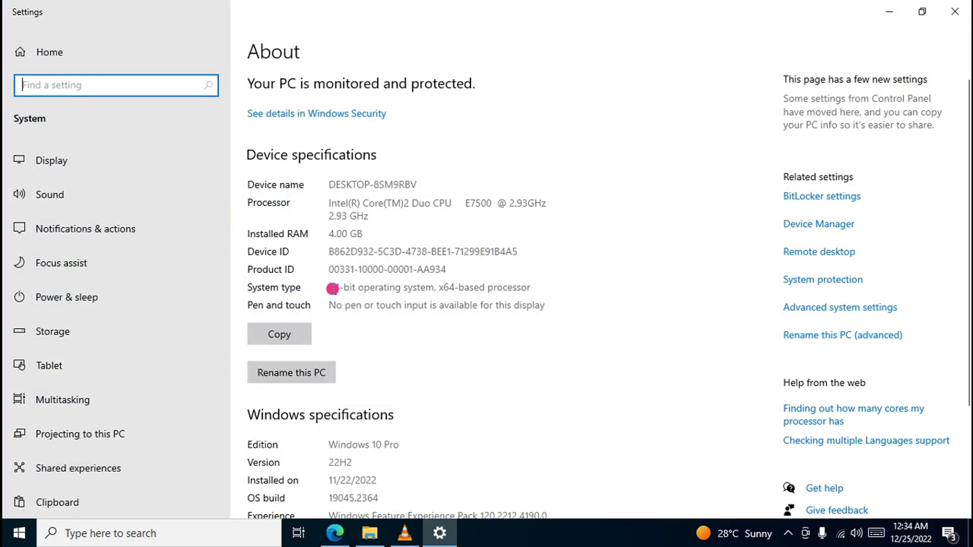
{"action": "left_click_drag", "start_coordinate": [330, 288], "coordinate": [440, 288]}
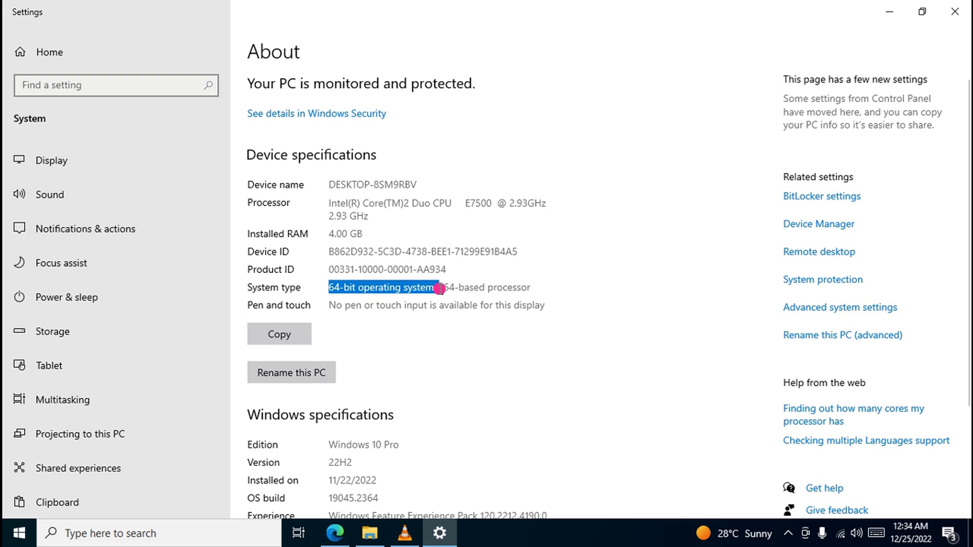
{"action": "left_click_drag", "start_coordinate": [438, 288], "coordinate": [530, 288]}
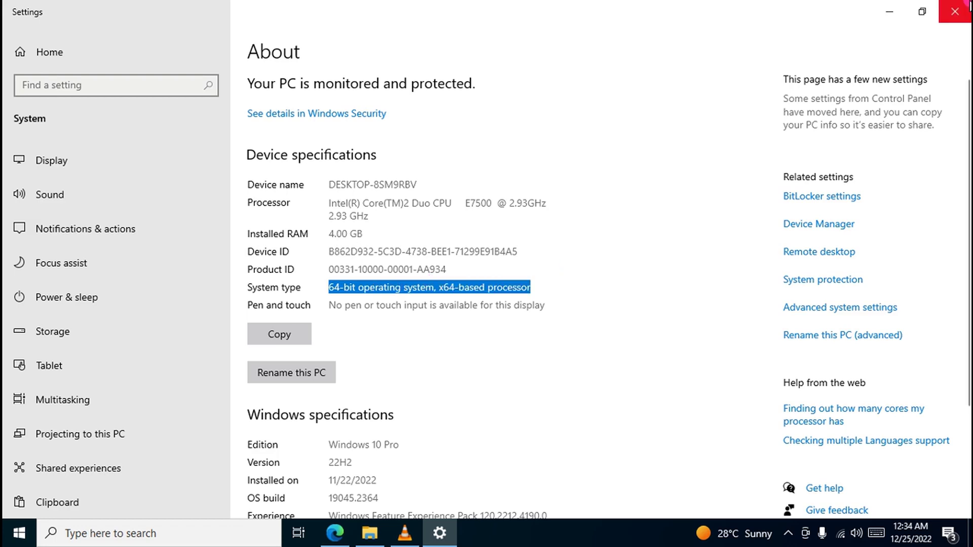
{"action": "left_click", "coordinate": [960, 13]}
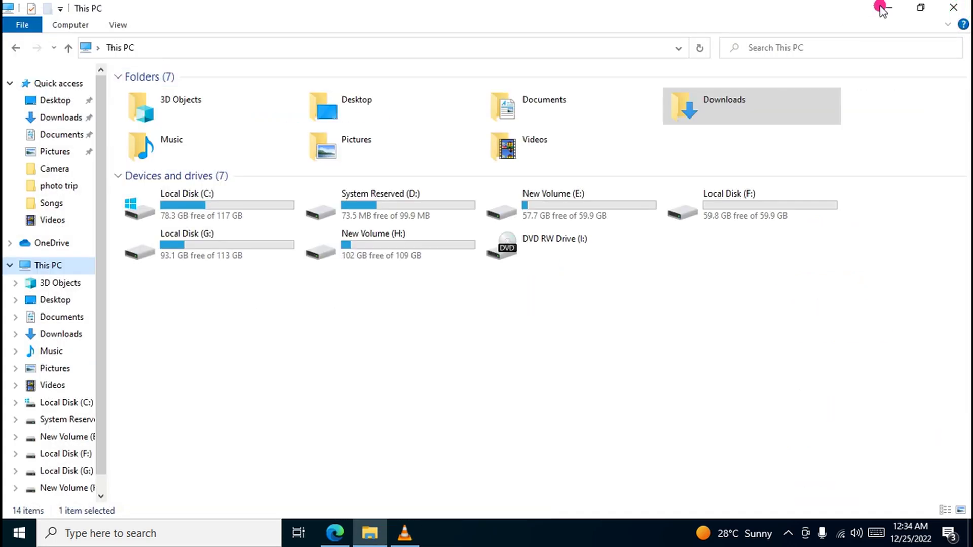
{"action": "left_click", "coordinate": [886, 11]}
- Choose the 64-bit architecture and select Microsoft 365 Apps for business as the Office suite
{"action": "left_click", "coordinate": [113, 364]}
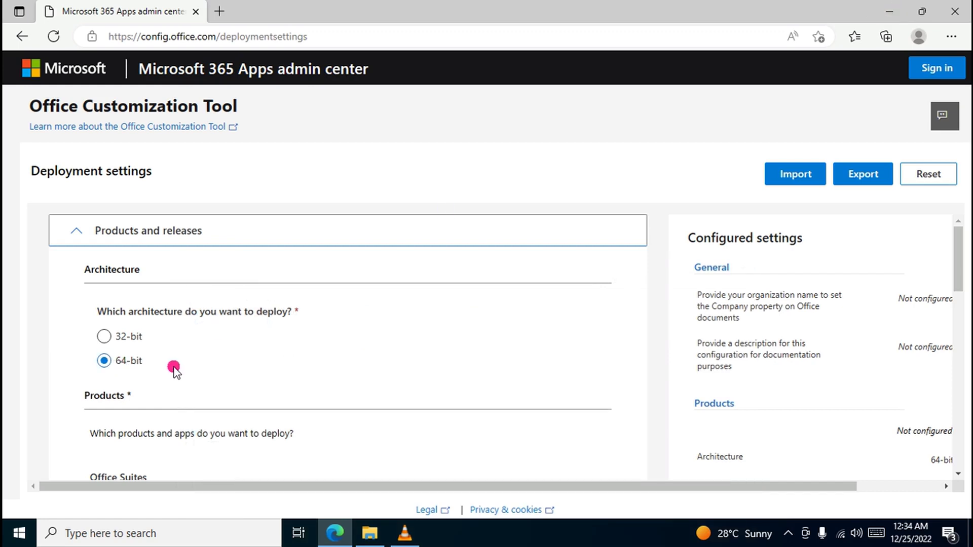
{"action": "scroll", "coordinate": [167, 373], "scroll_direction": "down", "scroll_amount": 4}
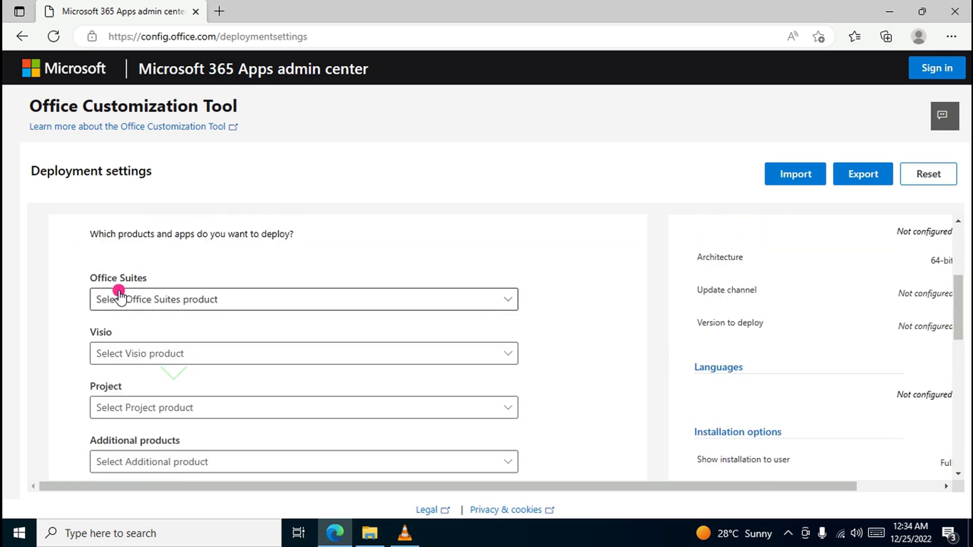
{"action": "left_click", "coordinate": [508, 303]}
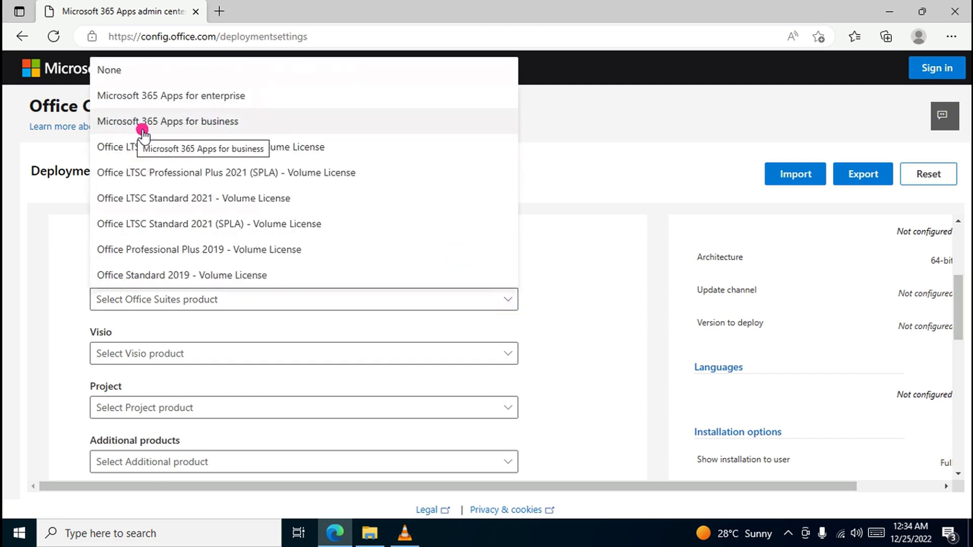
{"action": "left_click", "coordinate": [227, 125]}
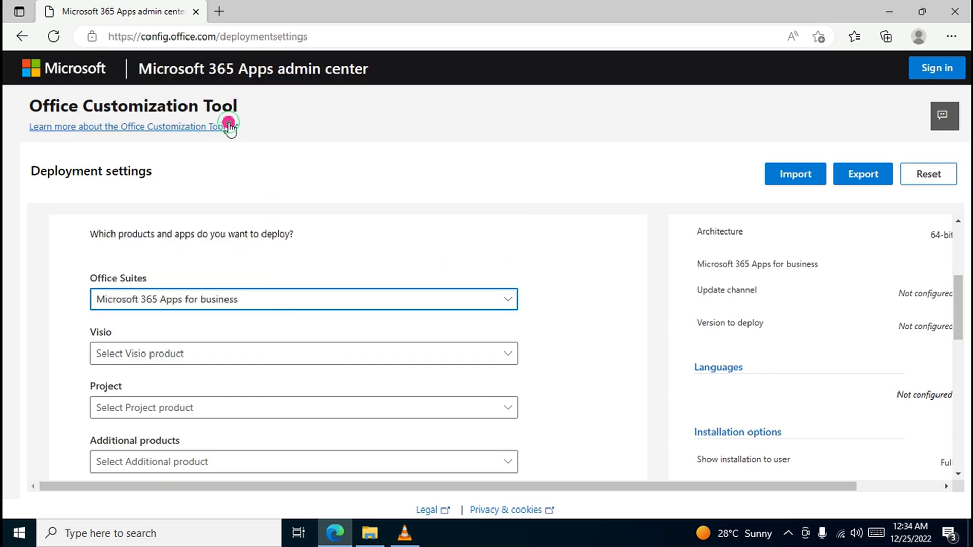
- Add Language pack as the additional product to deploy
{"action": "scroll", "coordinate": [262, 312], "scroll_direction": "down", "scroll_amount": 2}
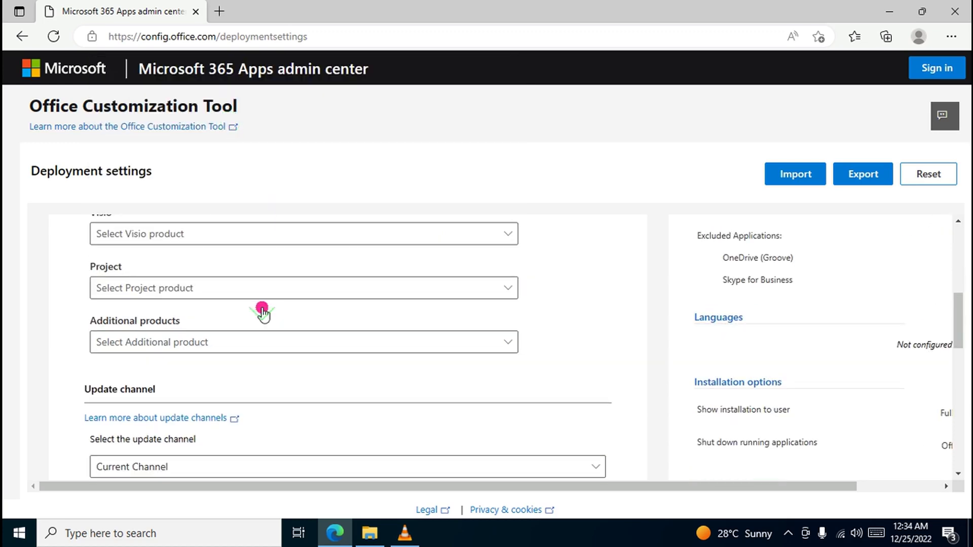
{"action": "scroll", "coordinate": [217, 304], "scroll_direction": "up", "scroll_amount": 1}
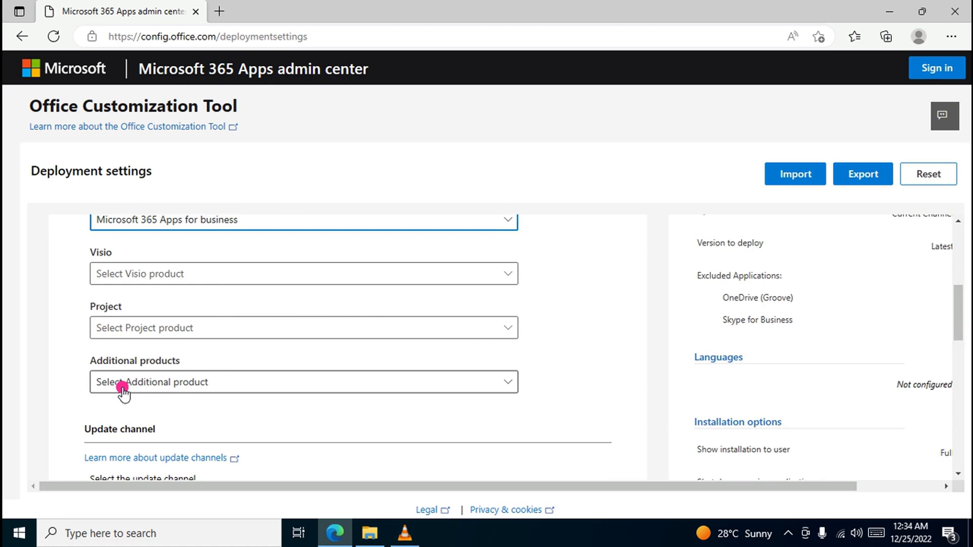
{"action": "left_click", "coordinate": [510, 385]}
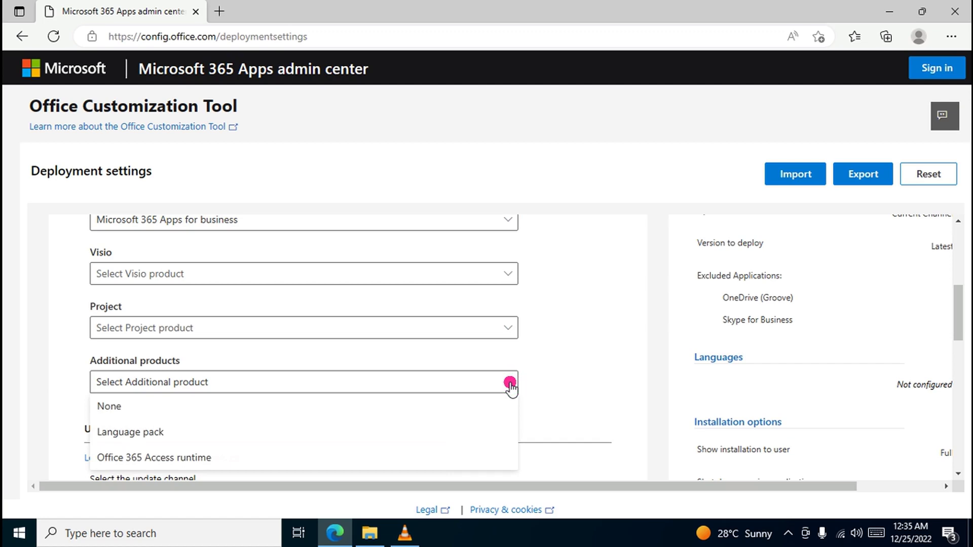
{"action": "left_click", "coordinate": [152, 434]}
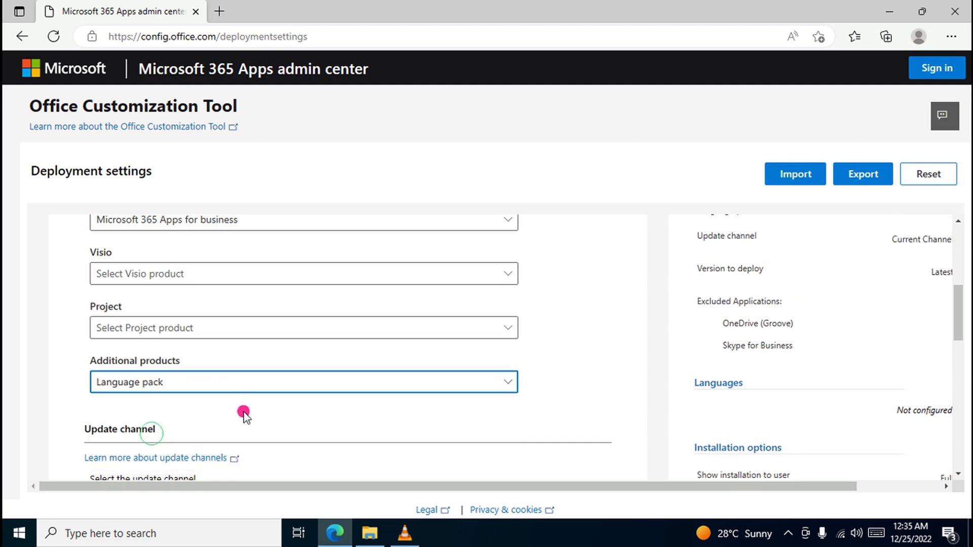
- Exclude OneNote and OneDrive Desktop from the deployed apps and proceed to the language settings
{"action": "scroll", "coordinate": [245, 413], "scroll_direction": "down", "scroll_amount": 2}
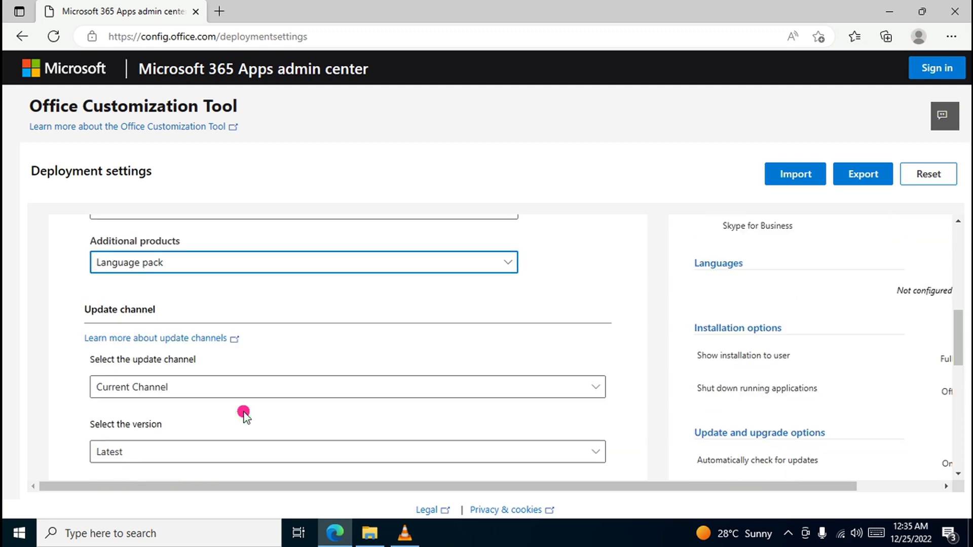
{"action": "scroll", "coordinate": [245, 415], "scroll_direction": "down", "scroll_amount": 4}
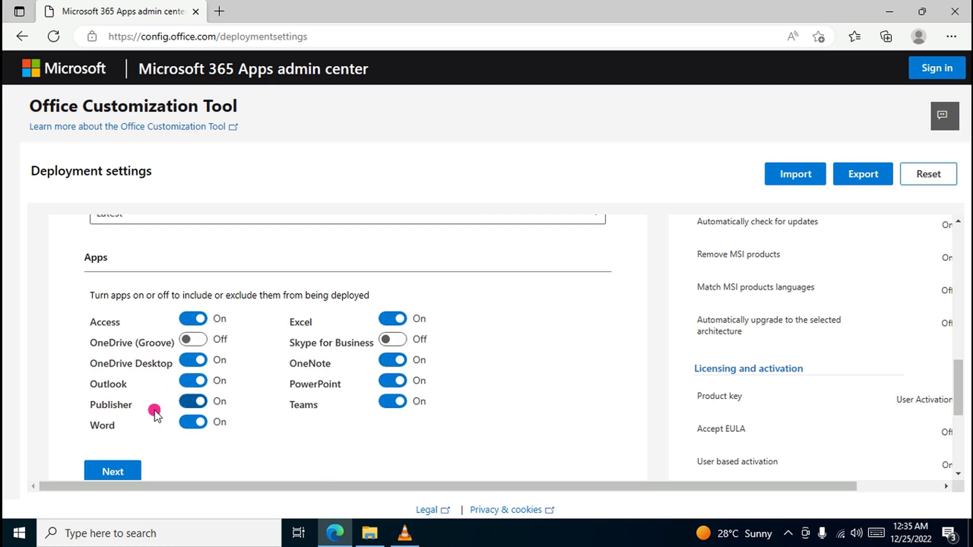
{"action": "left_click", "coordinate": [381, 361]}
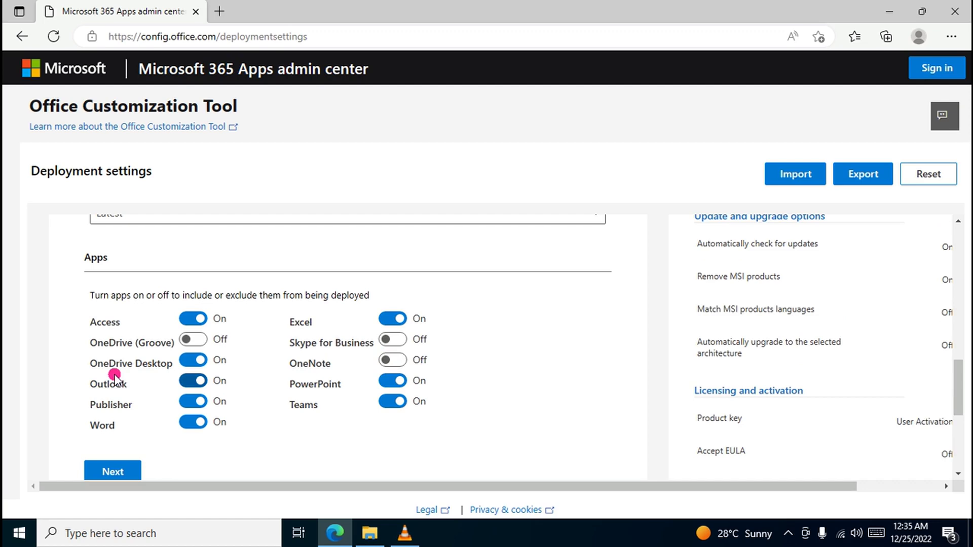
{"action": "left_click", "coordinate": [122, 364]}
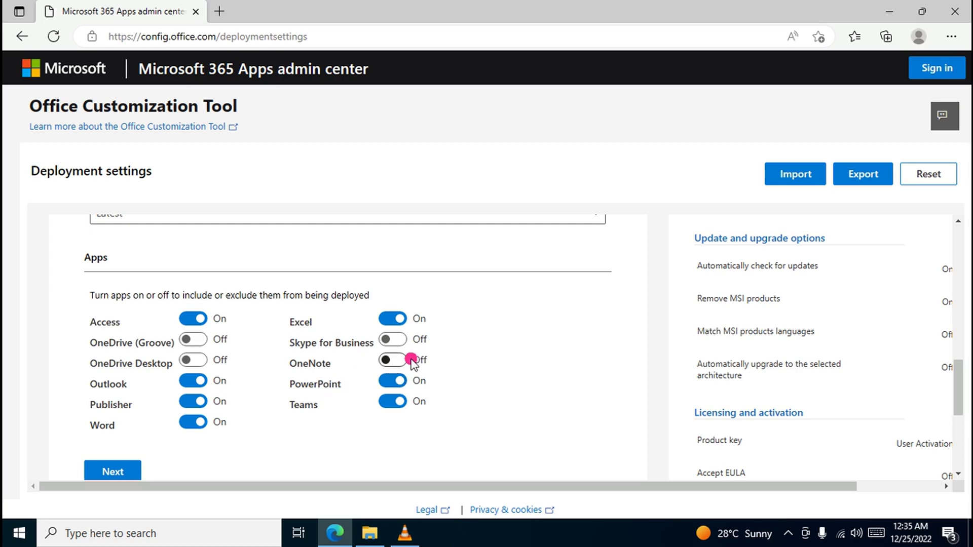
{"action": "scroll", "coordinate": [324, 375], "scroll_direction": "down", "scroll_amount": 2}
{"action": "left_click", "coordinate": [110, 398]}
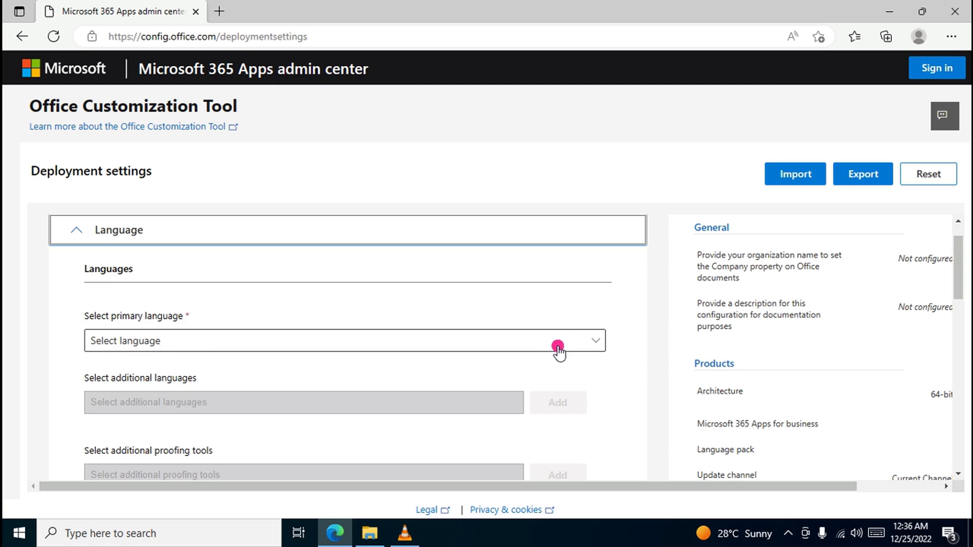
- Set the primary language to English (United States) and proceed to the installation settings
{"action": "left_click", "coordinate": [597, 345]}
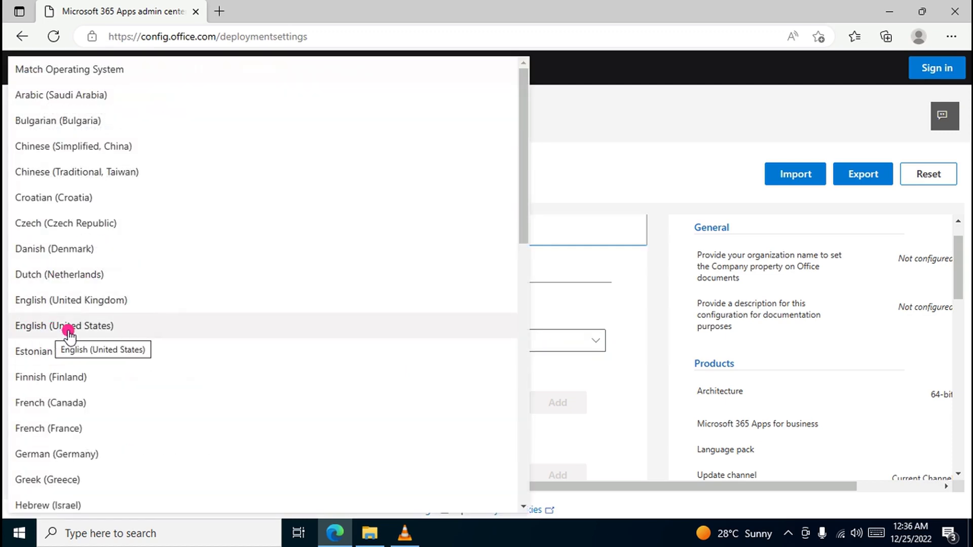
{"action": "left_click", "coordinate": [118, 330]}
{"action": "scroll", "coordinate": [282, 347], "scroll_direction": "down", "scroll_amount": 3}
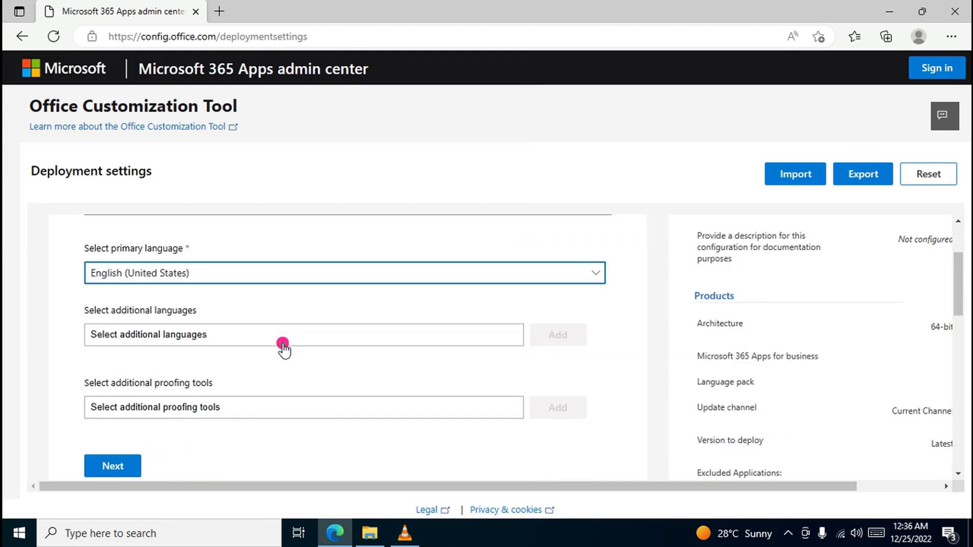
{"action": "left_click", "coordinate": [111, 412]}
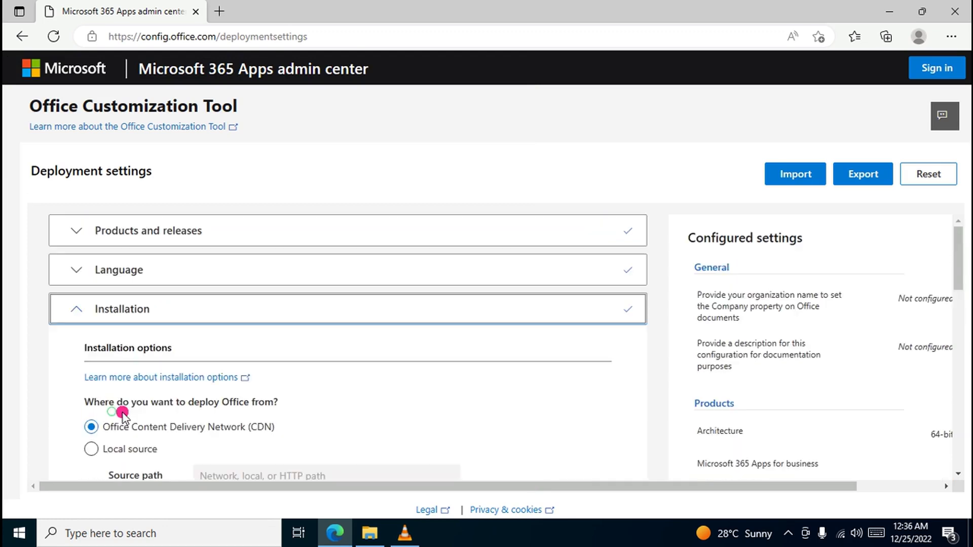
- Review the installation options, keep their defaults, and proceed to the update and upgrade settings
{"action": "scroll", "coordinate": [256, 386], "scroll_direction": "down", "scroll_amount": 3}
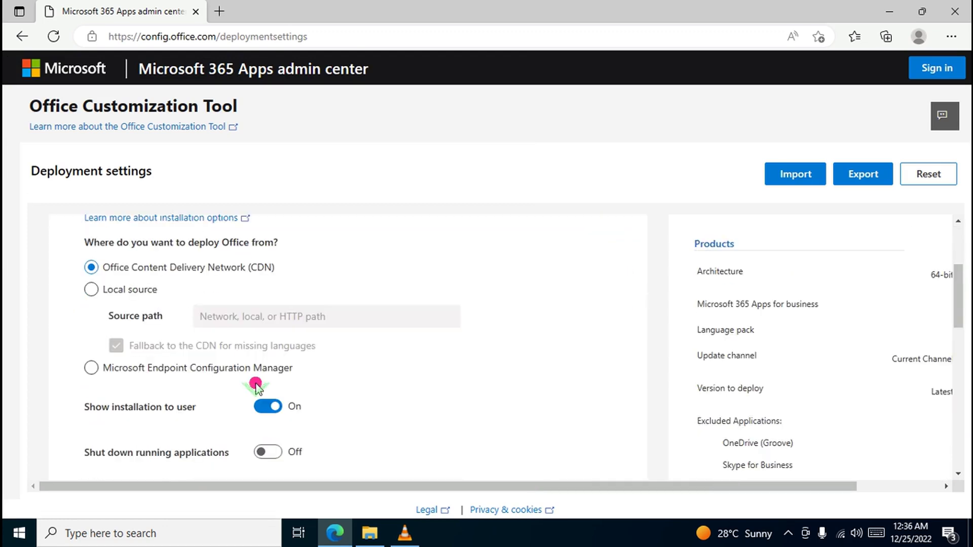
{"action": "scroll", "coordinate": [258, 386], "scroll_direction": "down", "scroll_amount": 2}
{"action": "scroll", "coordinate": [258, 387], "scroll_direction": "up", "scroll_amount": 3}
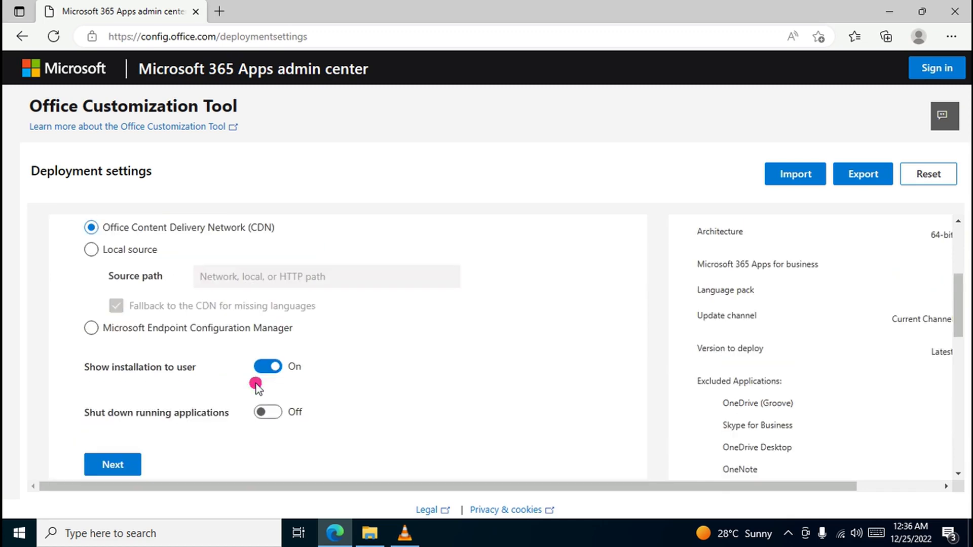
{"action": "scroll", "coordinate": [248, 365], "scroll_direction": "down", "scroll_amount": 4}
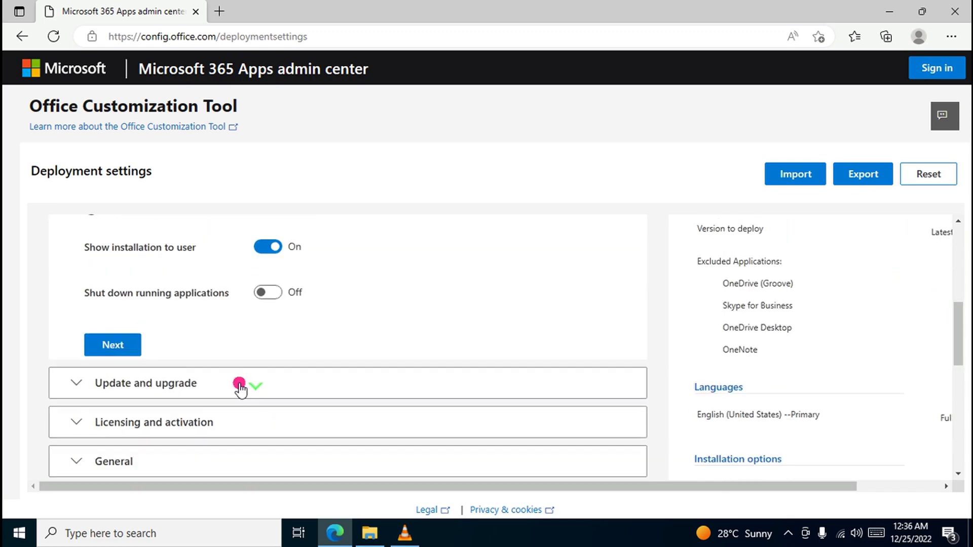
{"action": "left_click", "coordinate": [109, 345]}
- Turn off uninstalling MSI versions of Office, including Visio and Project, and proceed to the licensing and activation settings
{"action": "scroll", "coordinate": [291, 390], "scroll_direction": "down", "scroll_amount": 4}
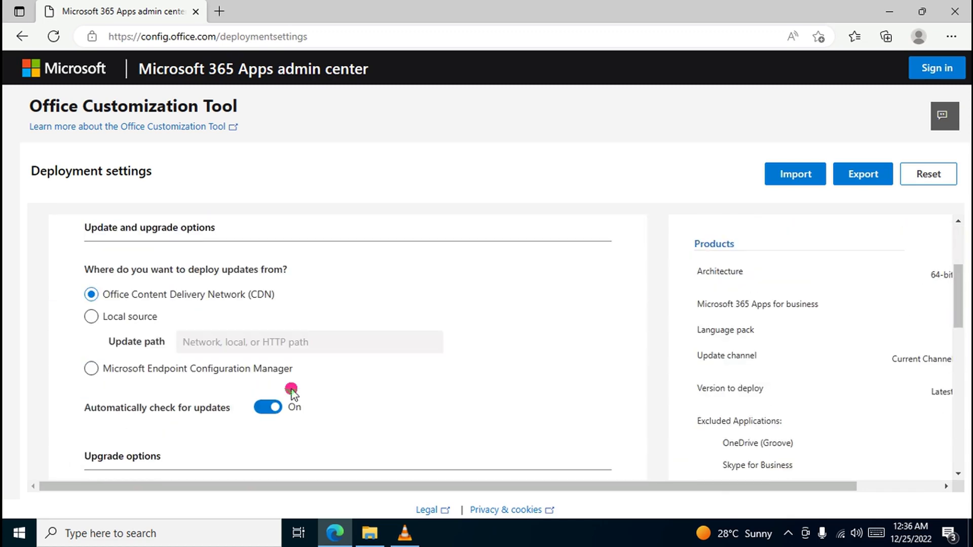
{"action": "scroll", "coordinate": [293, 393], "scroll_direction": "down", "scroll_amount": 1}
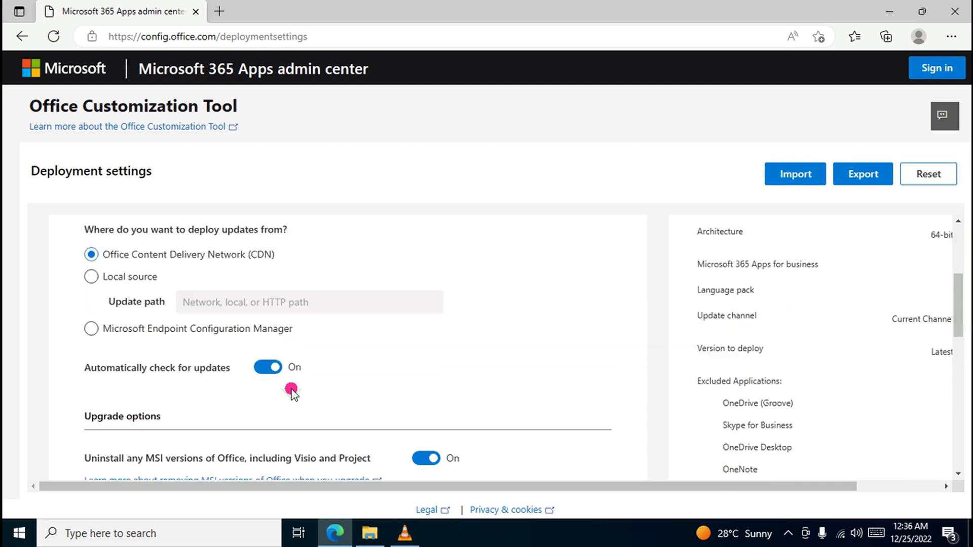
{"action": "scroll", "coordinate": [292, 393], "scroll_direction": "down", "scroll_amount": 2}
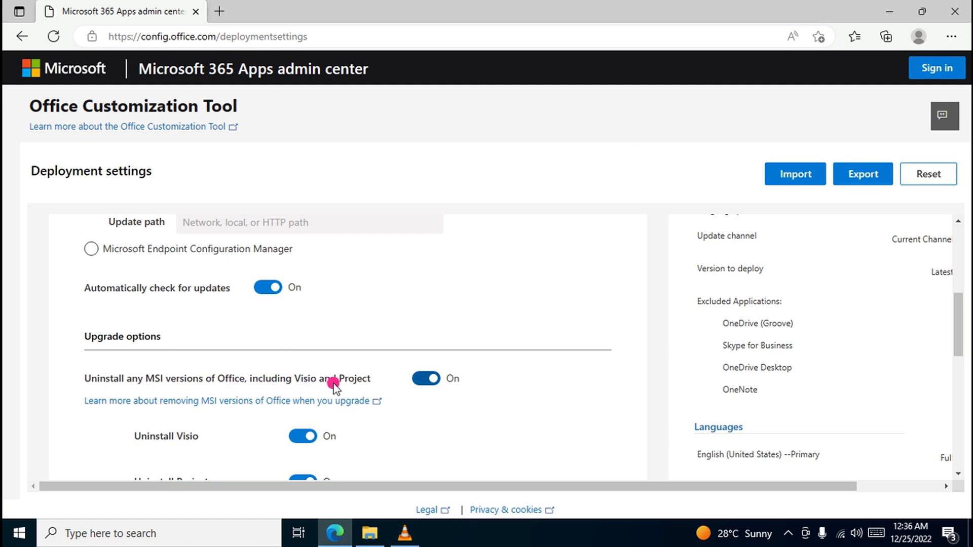
{"action": "left_click", "coordinate": [418, 380]}
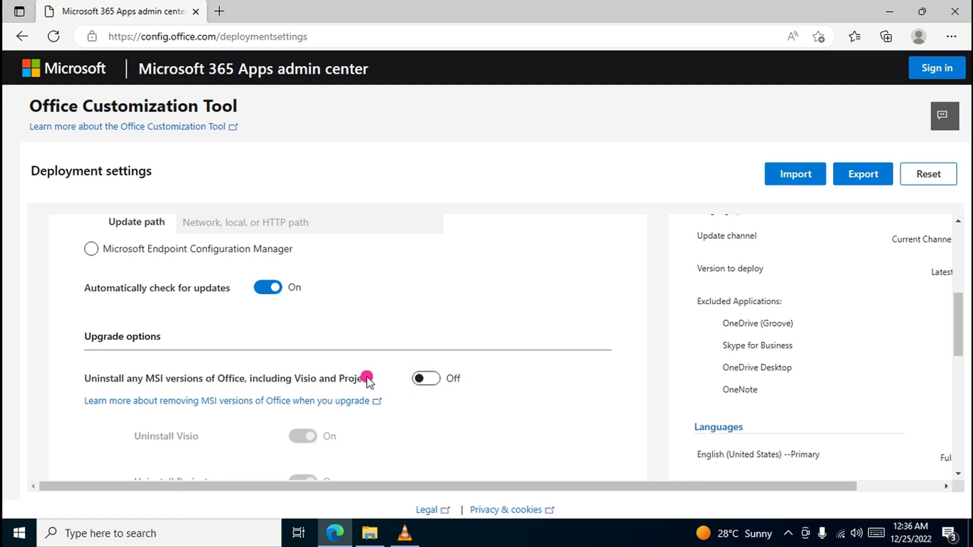
{"action": "scroll", "coordinate": [389, 394], "scroll_direction": "down", "scroll_amount": 6}
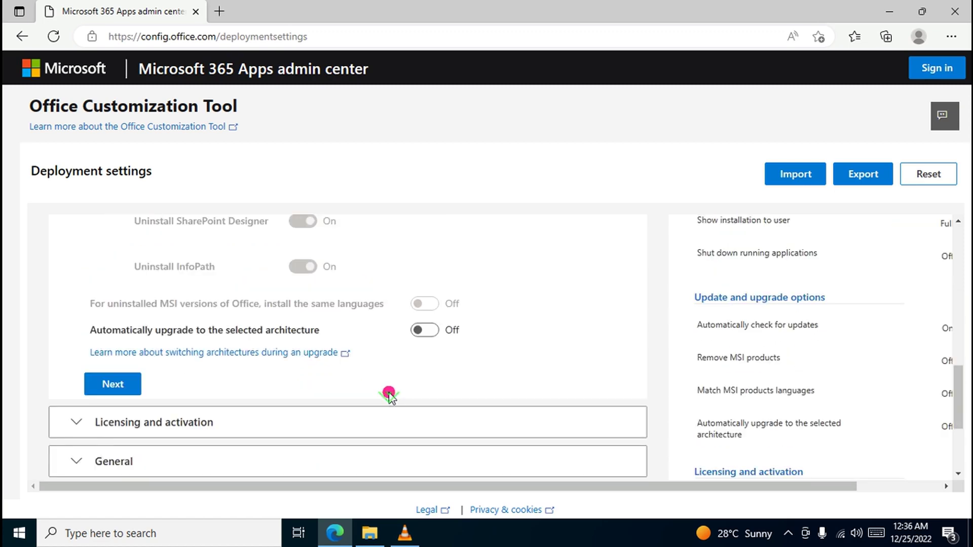
{"action": "left_click", "coordinate": [121, 330]}
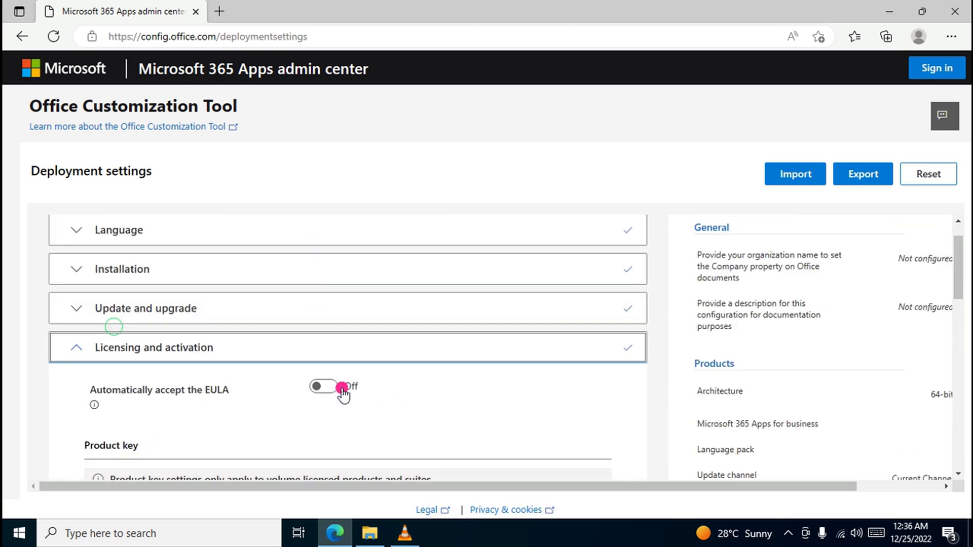
- Keep the EULA setting off and product activation user based, and proceed to the general settings
{"action": "scroll", "coordinate": [390, 397], "scroll_direction": "down", "scroll_amount": 7}
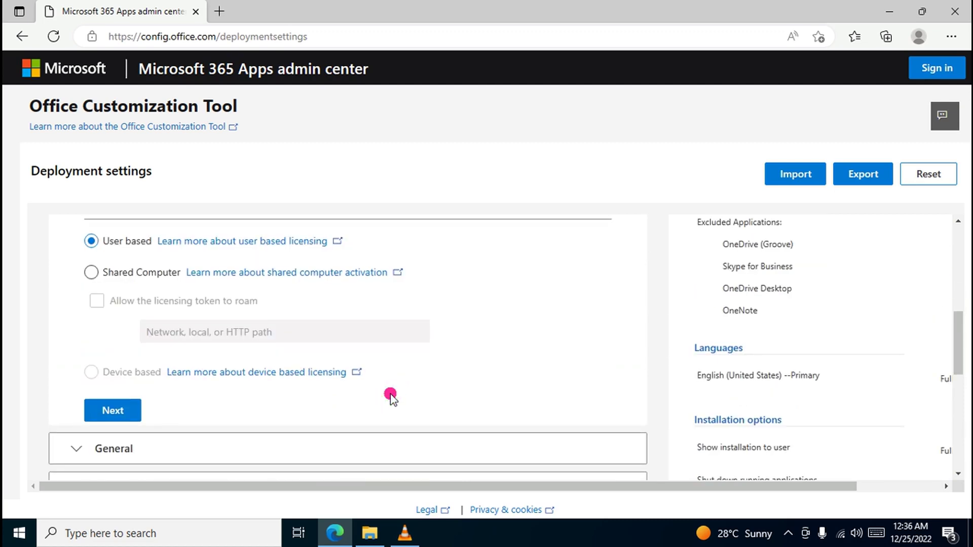
{"action": "scroll", "coordinate": [390, 395], "scroll_direction": "up", "scroll_amount": 1}
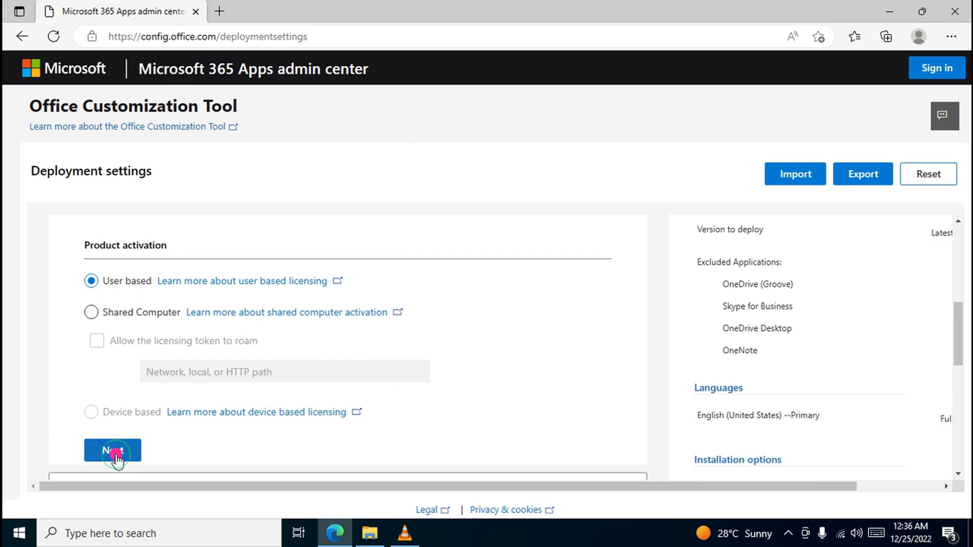
{"action": "left_click", "coordinate": [118, 455]}
- Leave the organization name and configuration description blank and proceed to the application preferences
{"action": "scroll", "coordinate": [309, 430], "scroll_direction": "down", "scroll_amount": 6}
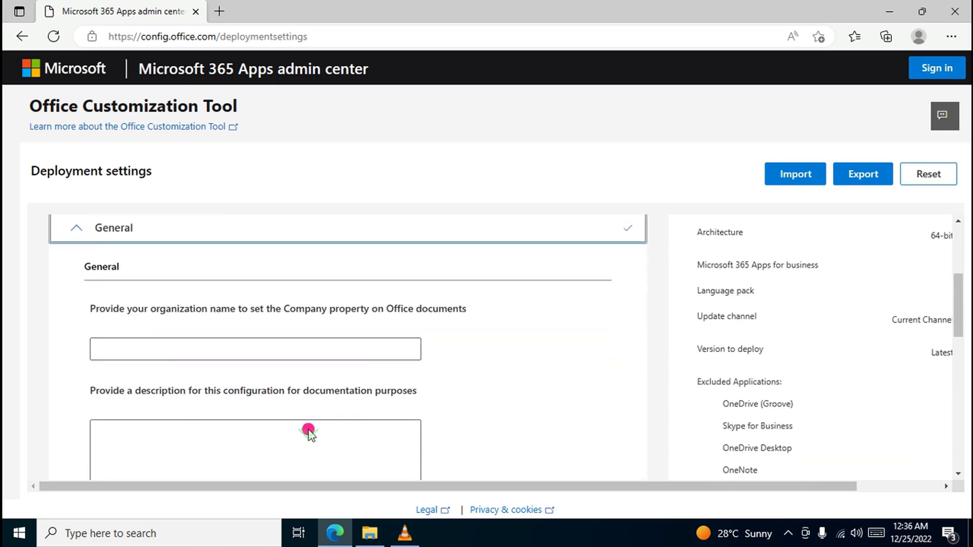
{"action": "scroll", "coordinate": [309, 431], "scroll_direction": "down", "scroll_amount": 1}
{"action": "scroll", "coordinate": [308, 429], "scroll_direction": "up", "scroll_amount": 7}
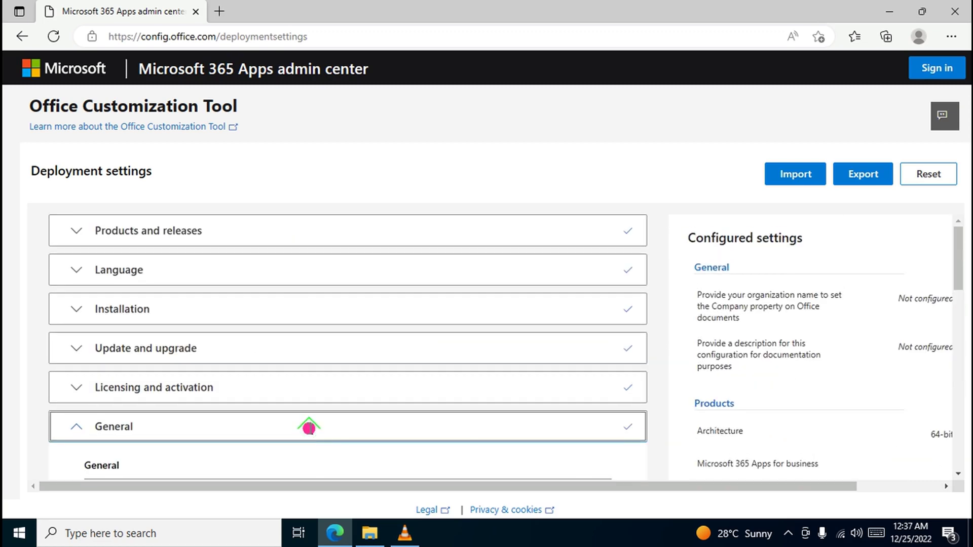
{"action": "scroll", "coordinate": [304, 429], "scroll_direction": "down", "scroll_amount": 4}
{"action": "scroll", "coordinate": [283, 427], "scroll_direction": "down", "scroll_amount": 4}
{"action": "left_click", "coordinate": [114, 327]}
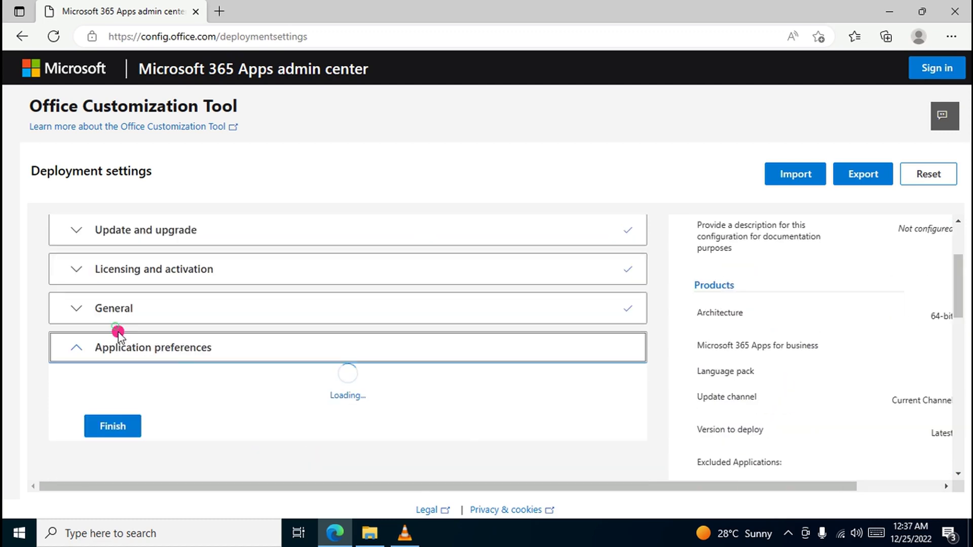
- Review the application preferences list, keep its defaults, and finish the deployment configuration
{"action": "scroll", "coordinate": [309, 383], "scroll_direction": "down", "scroll_amount": 10}
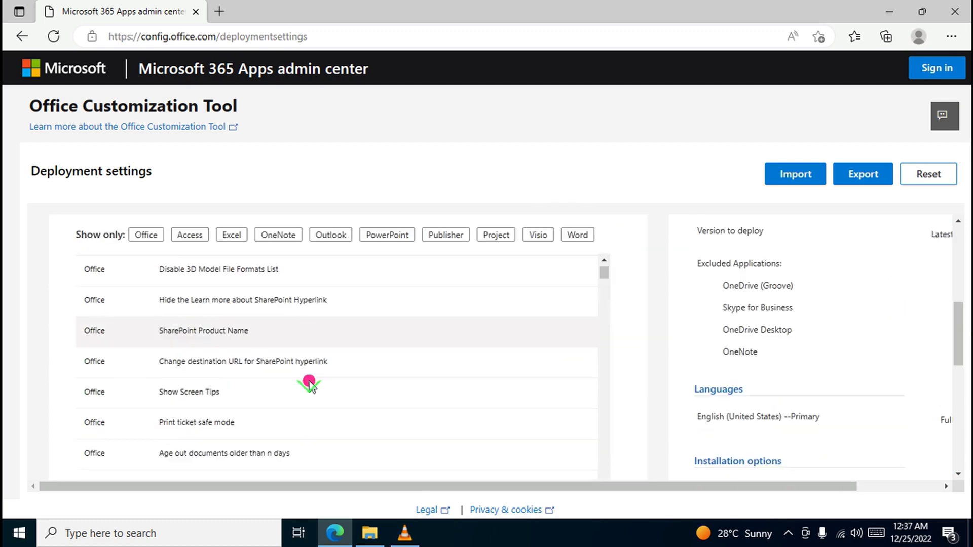
{"action": "scroll", "coordinate": [300, 401], "scroll_direction": "down", "scroll_amount": 15}
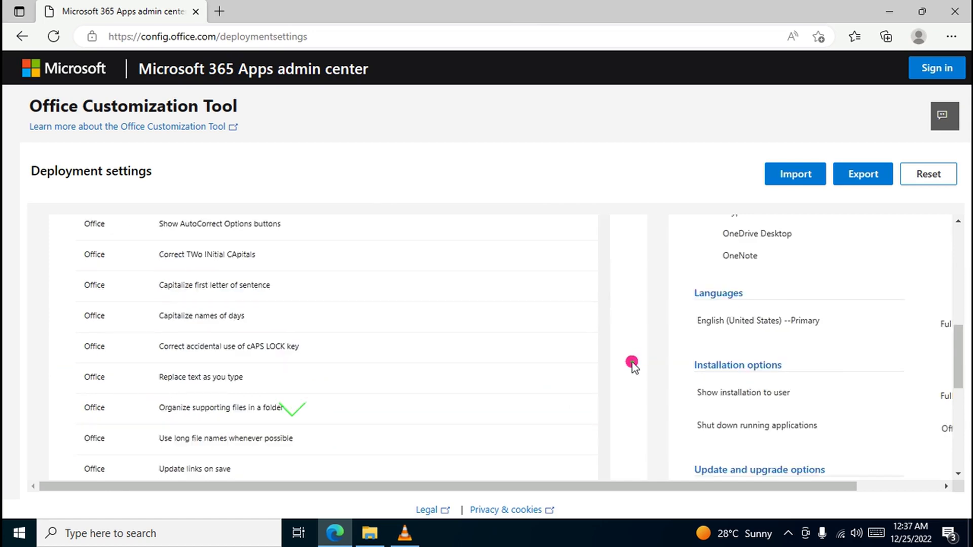
{"action": "scroll", "coordinate": [408, 389], "scroll_direction": "down", "scroll_amount": 5}
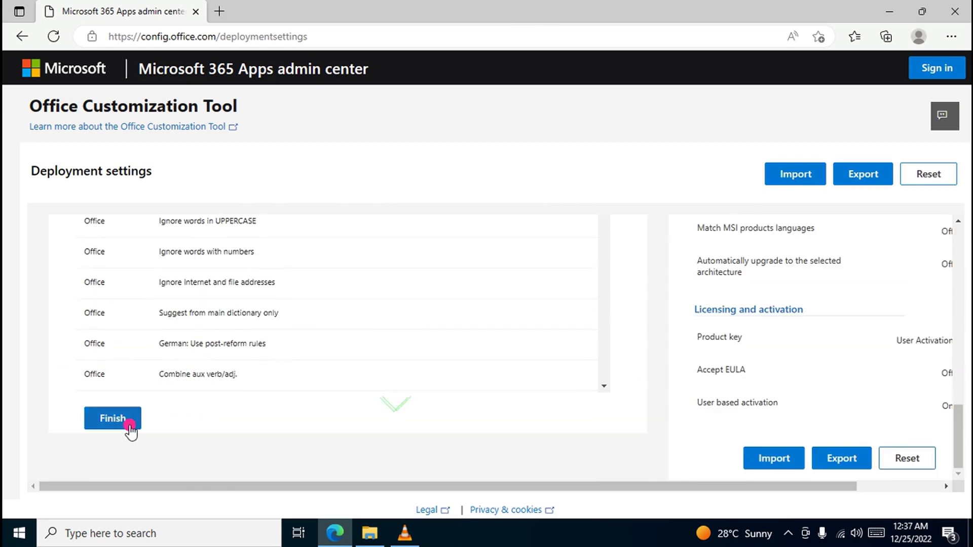
{"action": "left_click", "coordinate": [127, 423]}
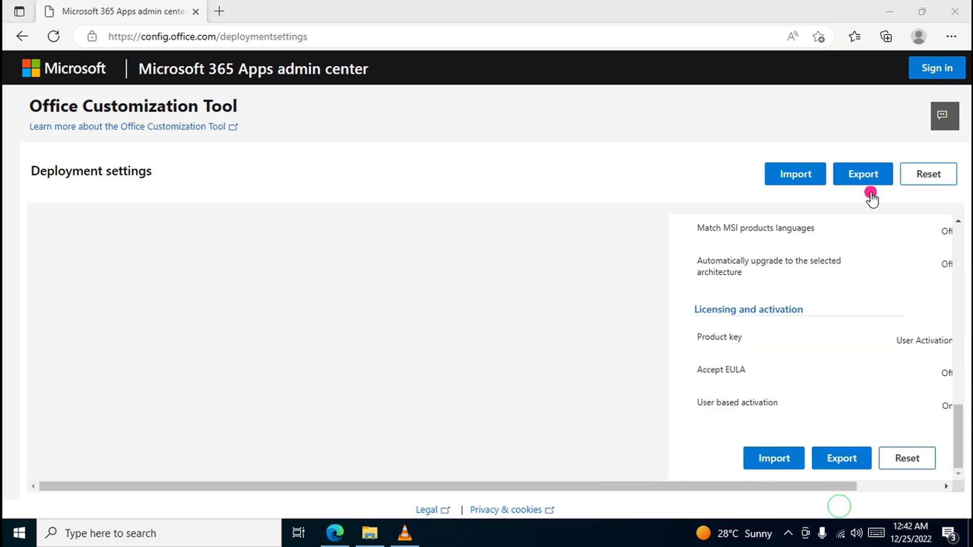
- Start exporting the configuration and set the default file format to Office Open XML formats
{"action": "left_click", "coordinate": [870, 181]}
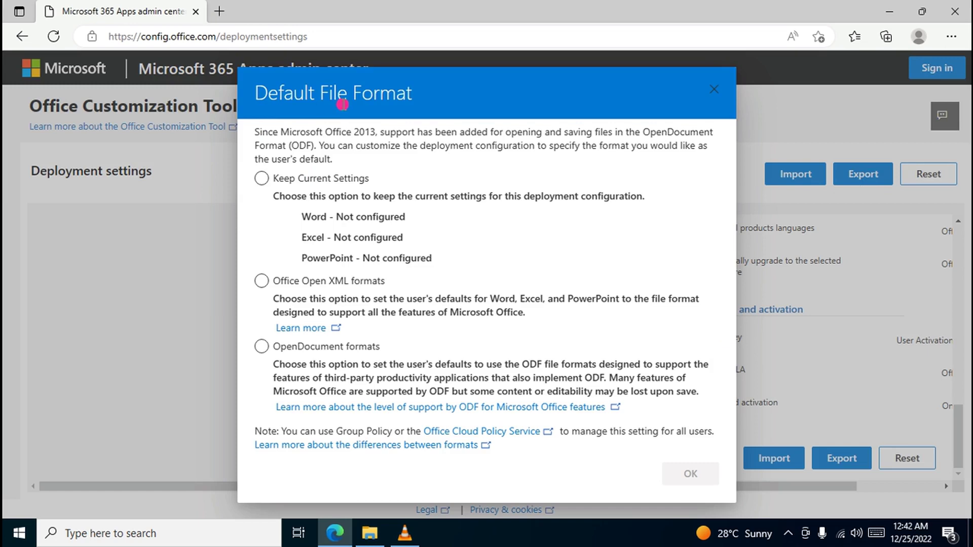
{"action": "left_click", "coordinate": [281, 287]}
{"action": "left_click", "coordinate": [262, 282]}
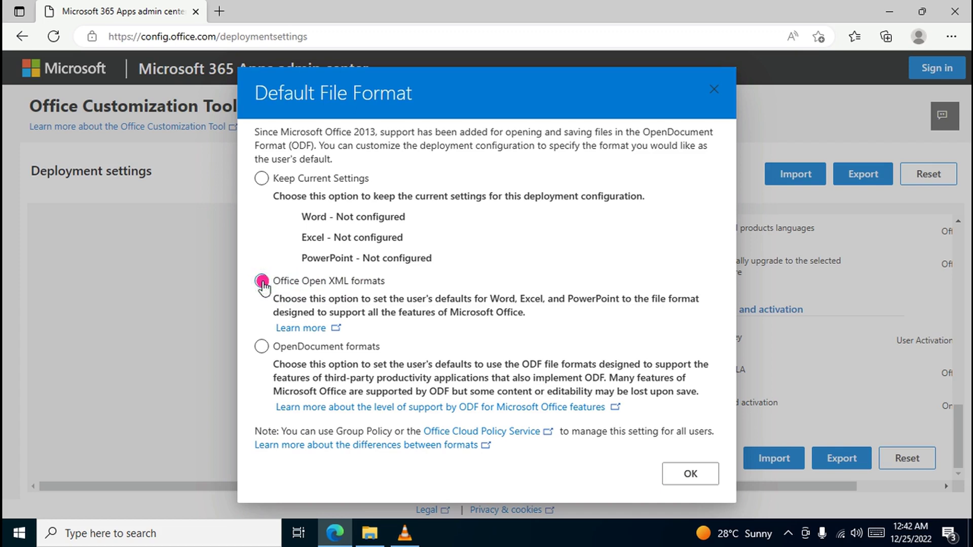
{"action": "left_click", "coordinate": [691, 476]}
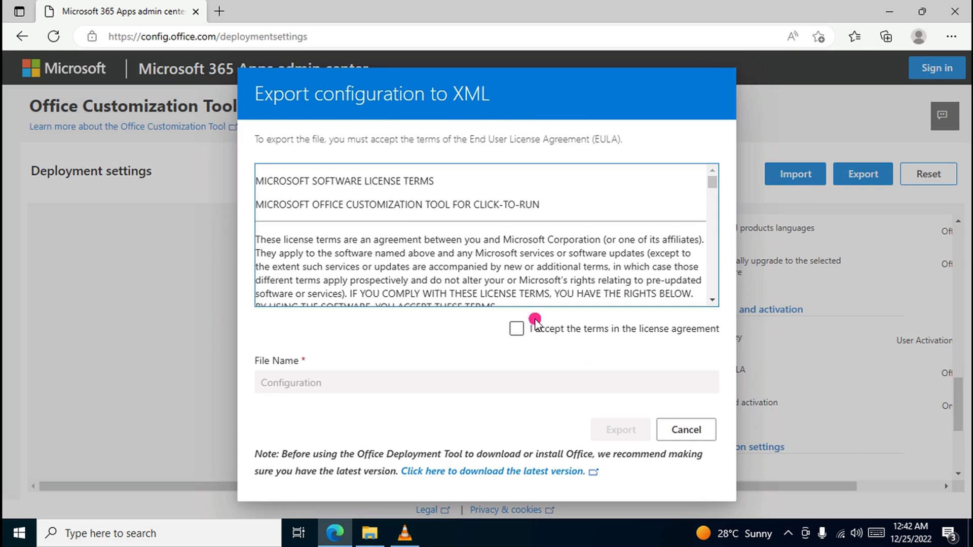
- Accept the license agreement terms and export the configuration to XML with the file name Configuration
{"action": "left_click", "coordinate": [518, 328]}
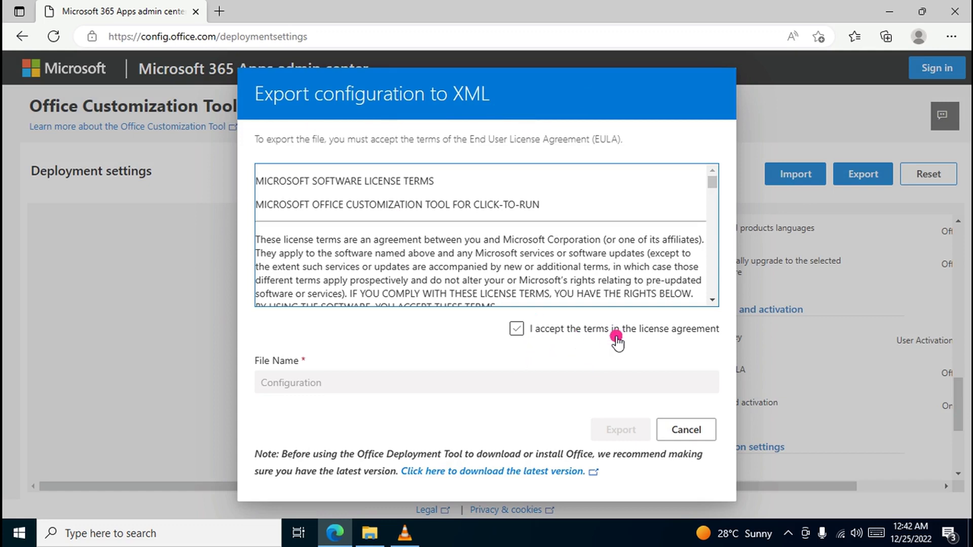
{"action": "left_click", "coordinate": [517, 332]}
{"action": "left_click", "coordinate": [310, 376]}
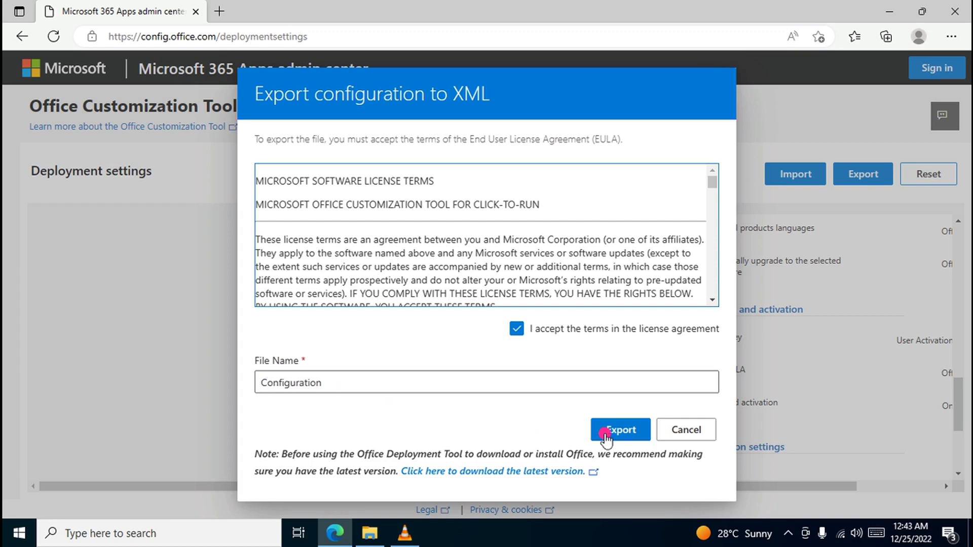
{"action": "left_click", "coordinate": [618, 431]}
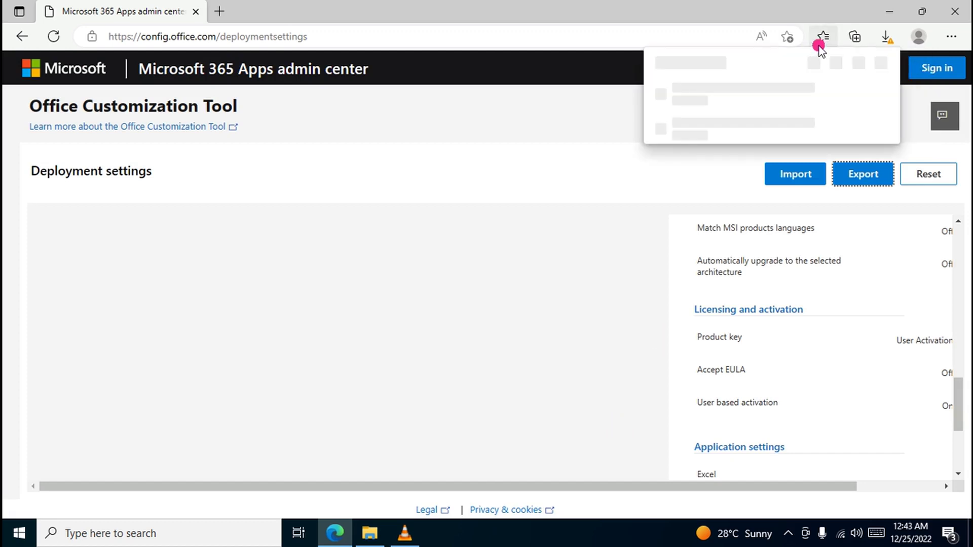
{"action": "left_click", "coordinate": [732, 122]}
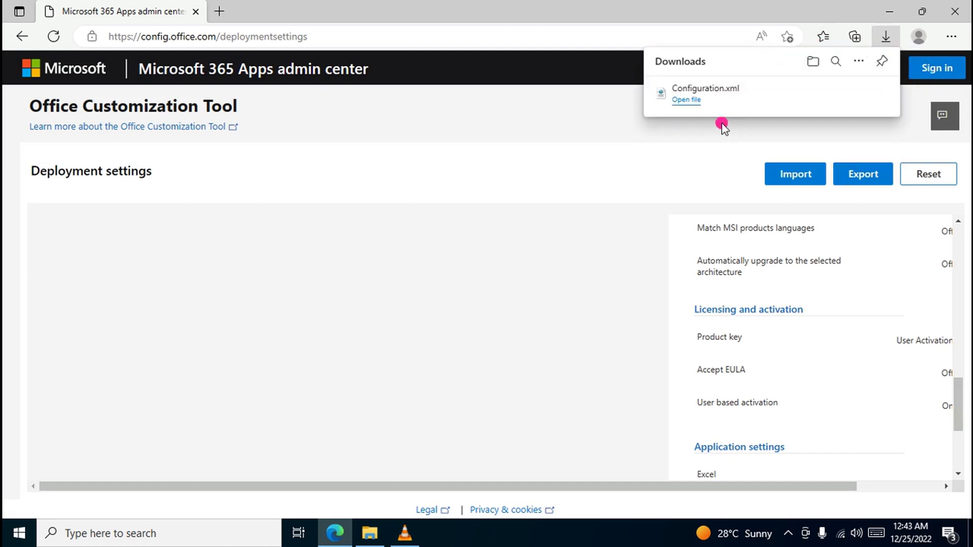
{"action": "left_click", "coordinate": [612, 10]}
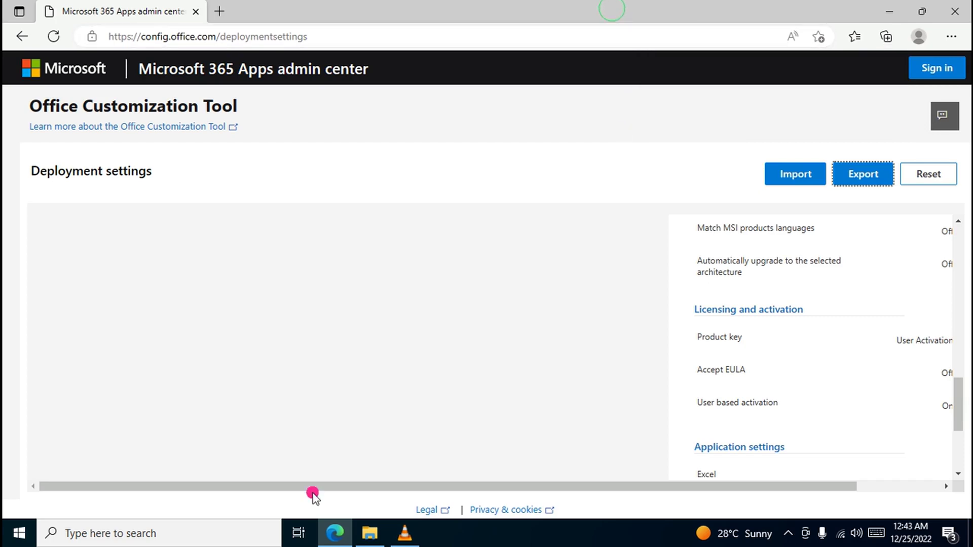
- Switch to File Explorer and cut the exported Configuration file from the Downloads folder
{"action": "left_click", "coordinate": [374, 537]}
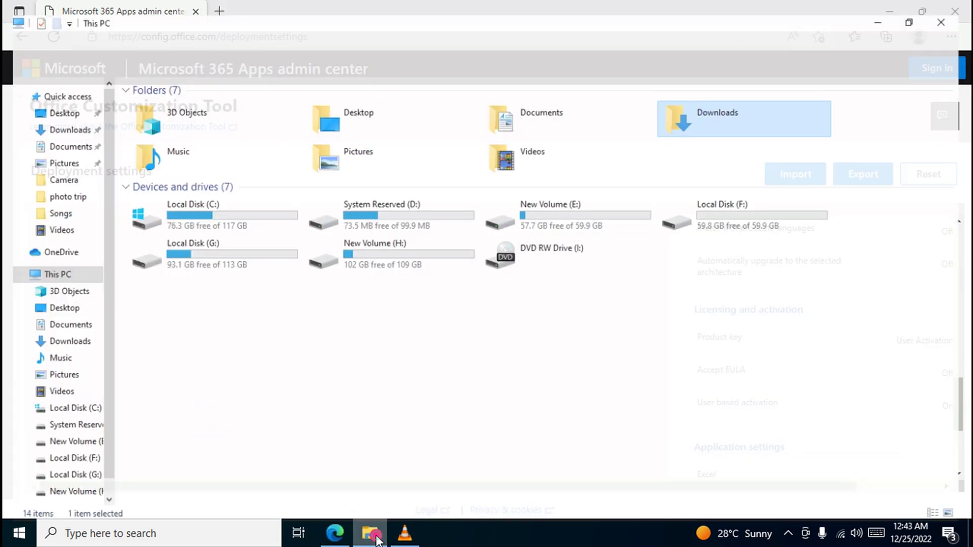
{"action": "left_click", "coordinate": [65, 117]}
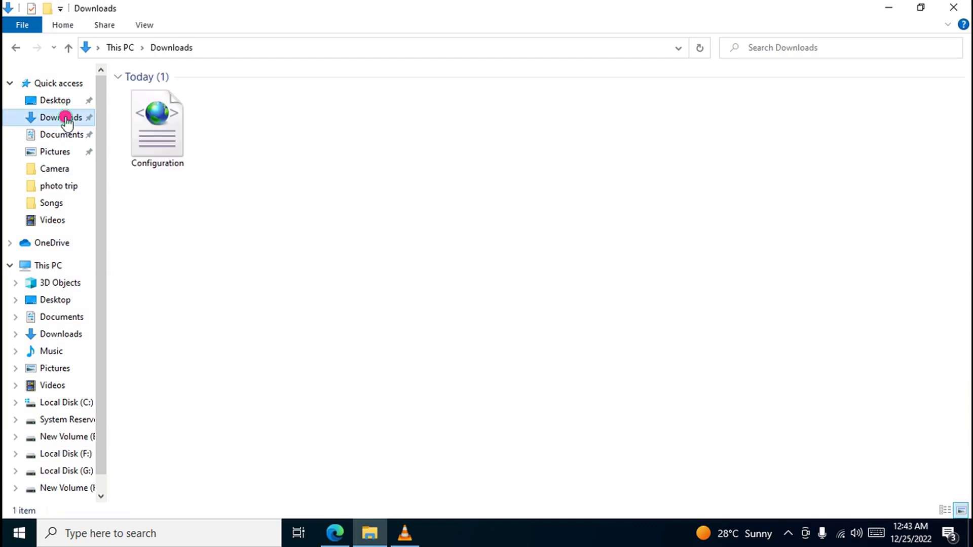
{"action": "left_click", "coordinate": [161, 132]}
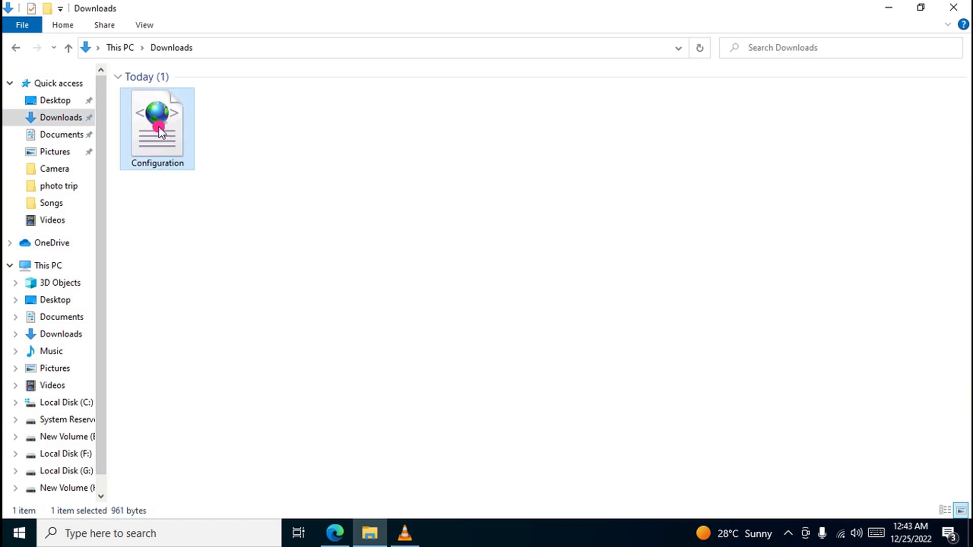
{"action": "right_click", "coordinate": [161, 130]}
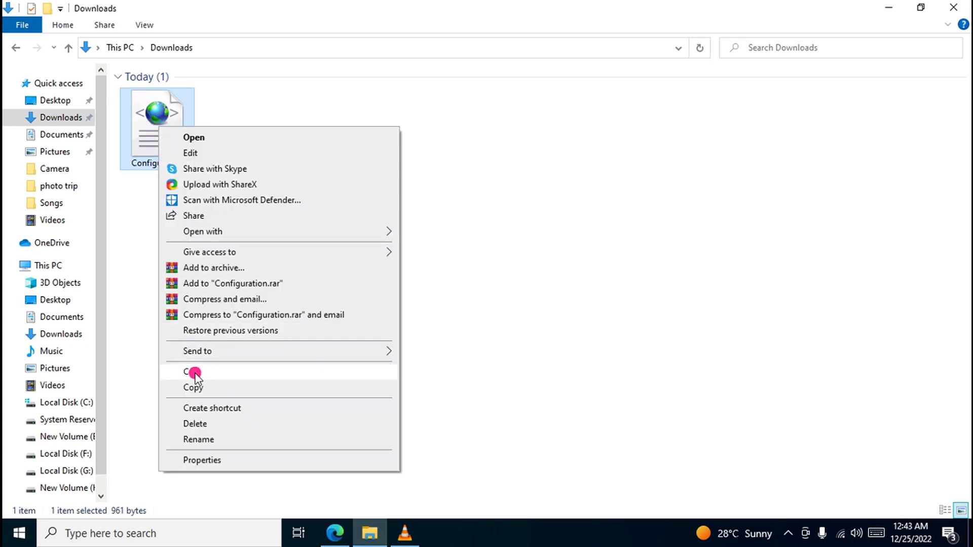
{"action": "left_click", "coordinate": [195, 373]}
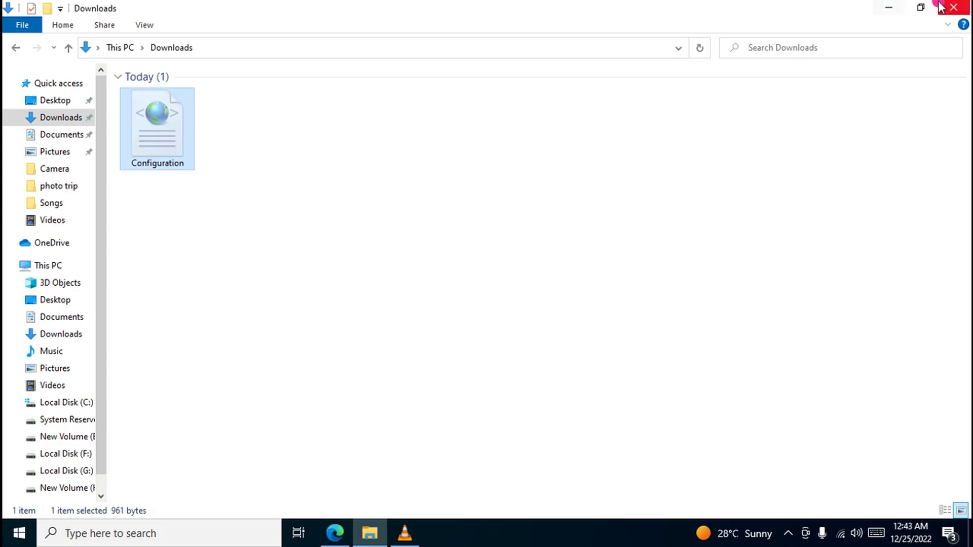
- Minimize the open windows and create a new folder named "office 365" on the desktop
{"action": "left_click", "coordinate": [884, 8]}
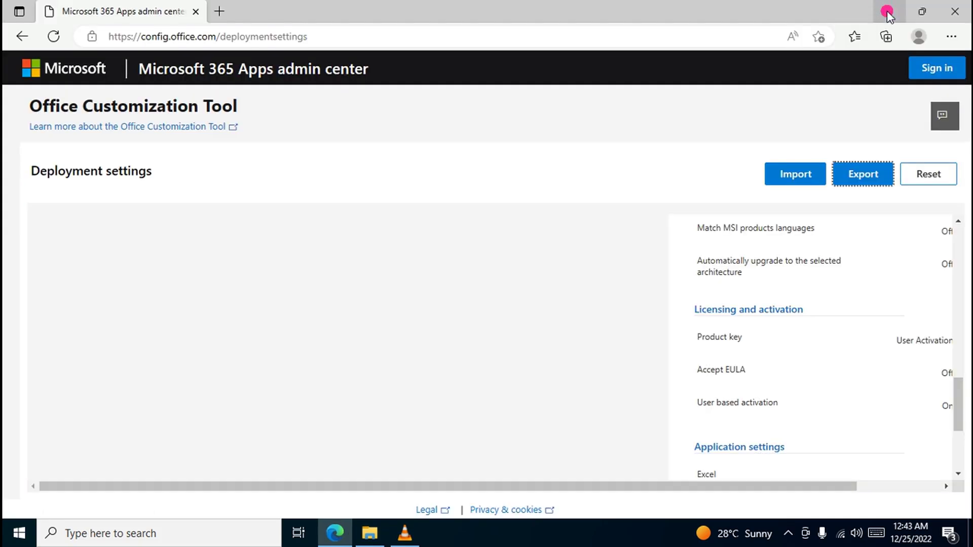
{"action": "left_click", "coordinate": [884, 10]}
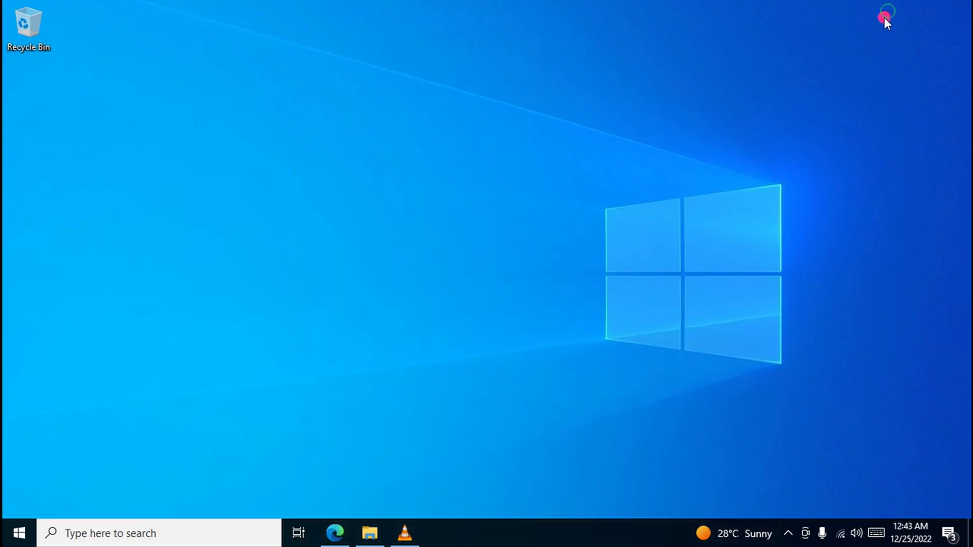
{"action": "right_click", "coordinate": [238, 109]}
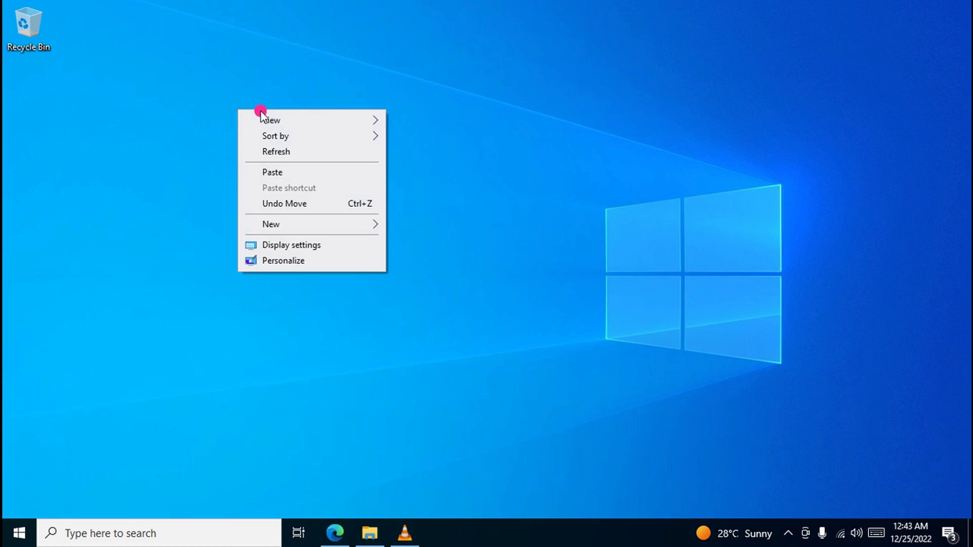
{"action": "mouse_move", "coordinate": [278, 228]}
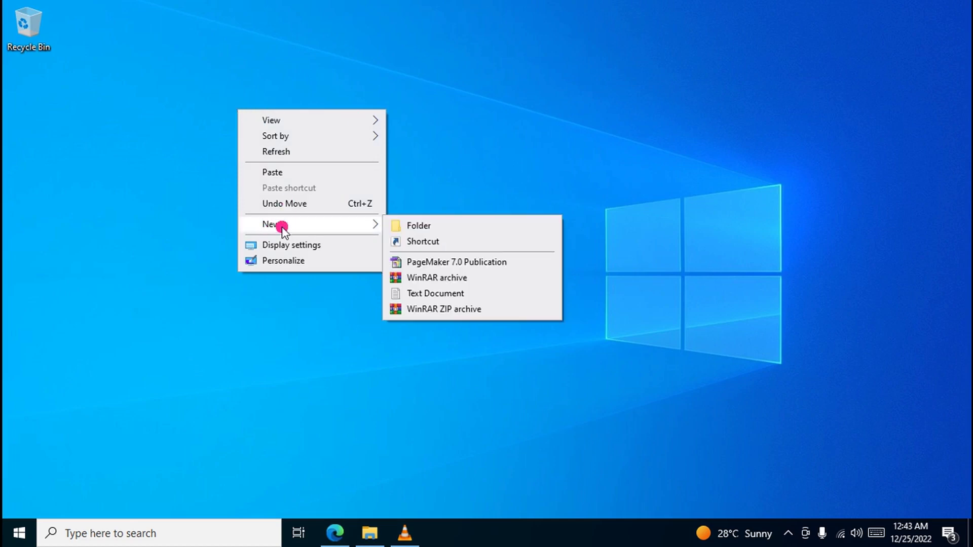
{"action": "left_click", "coordinate": [435, 226]}
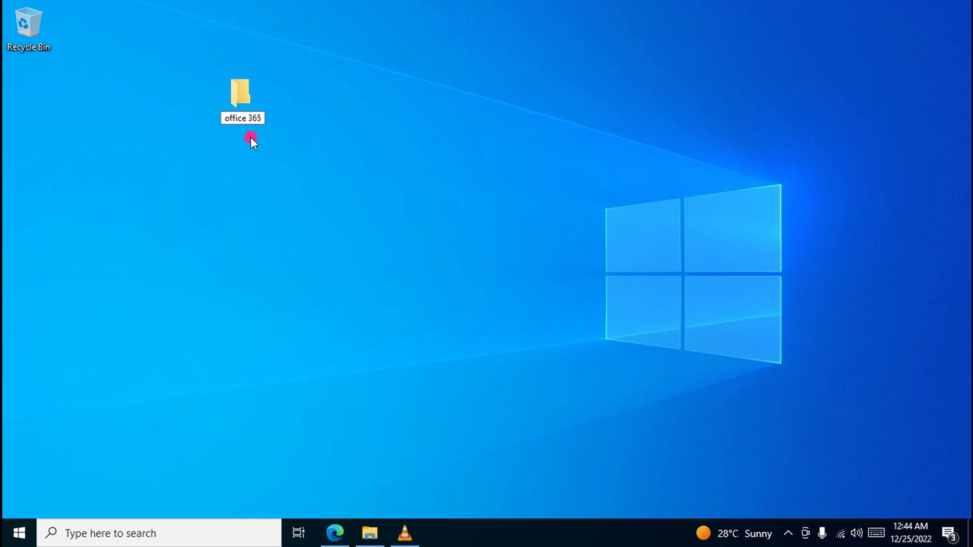
{"action": "left_click", "coordinate": [265, 159]}
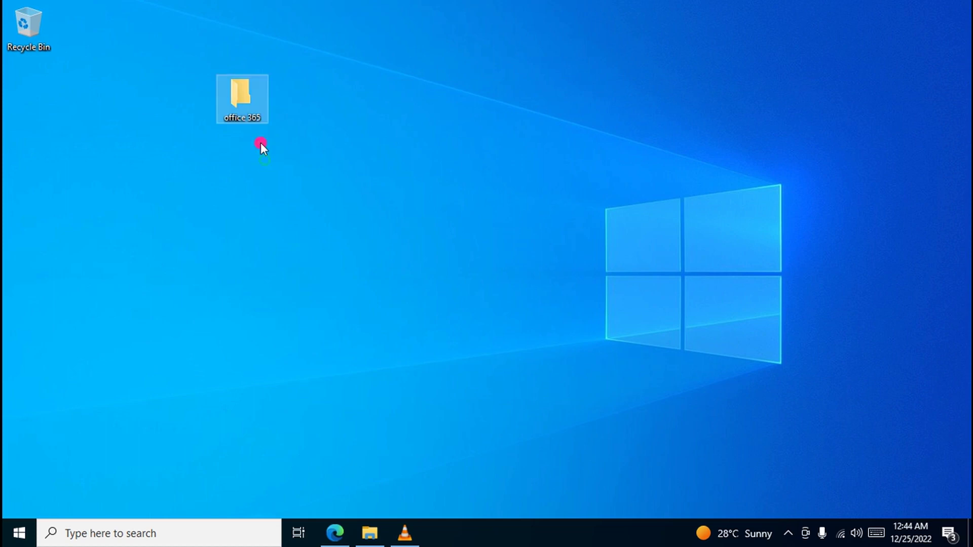
- Paste the cut Configuration file into the office 365 desktop folder and close the folder window
{"action": "double_click", "coordinate": [246, 94]}
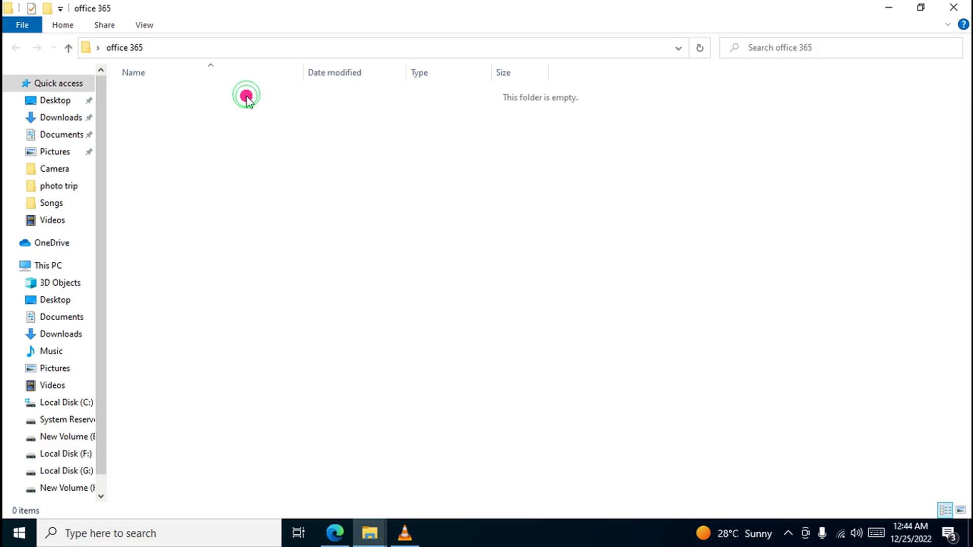
{"action": "right_click", "coordinate": [220, 145]}
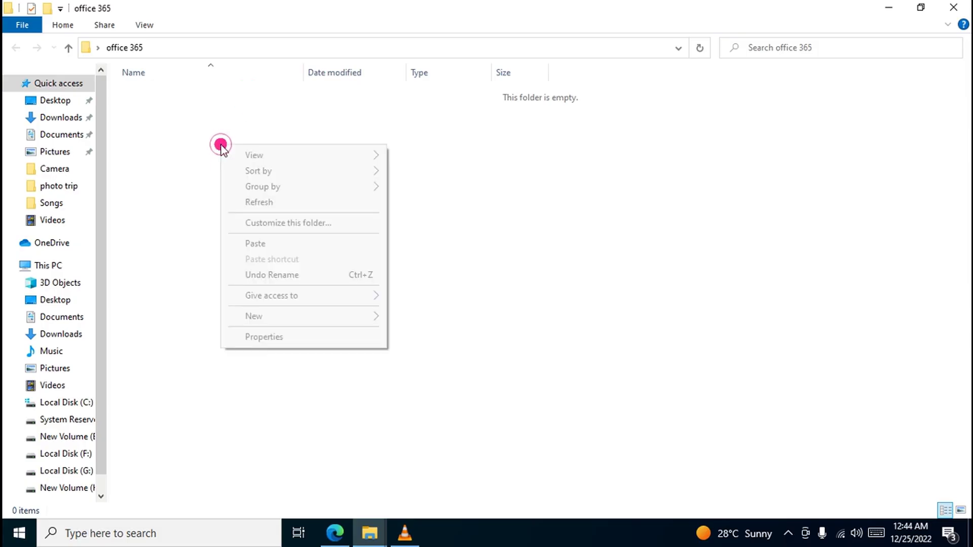
{"action": "left_click", "coordinate": [279, 244]}
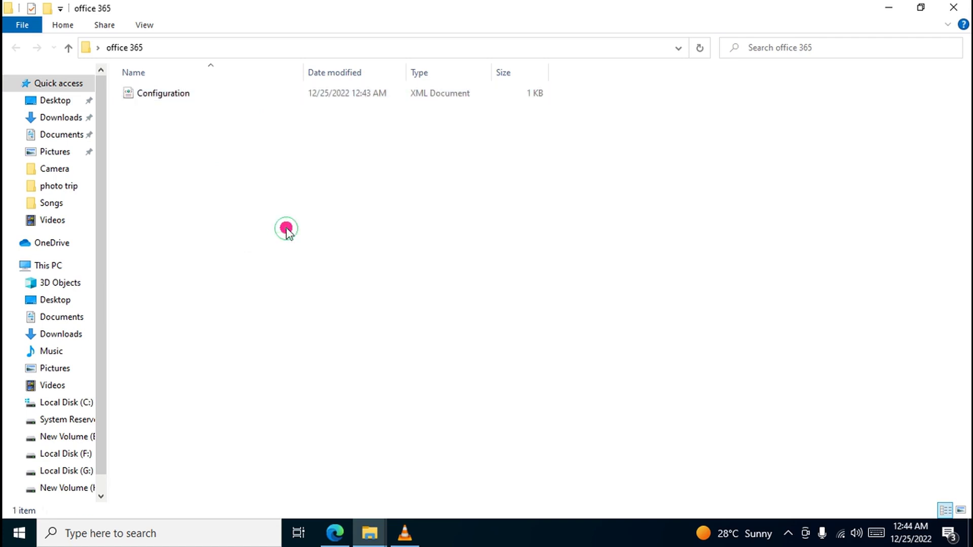
{"action": "left_click", "coordinate": [954, 11]}
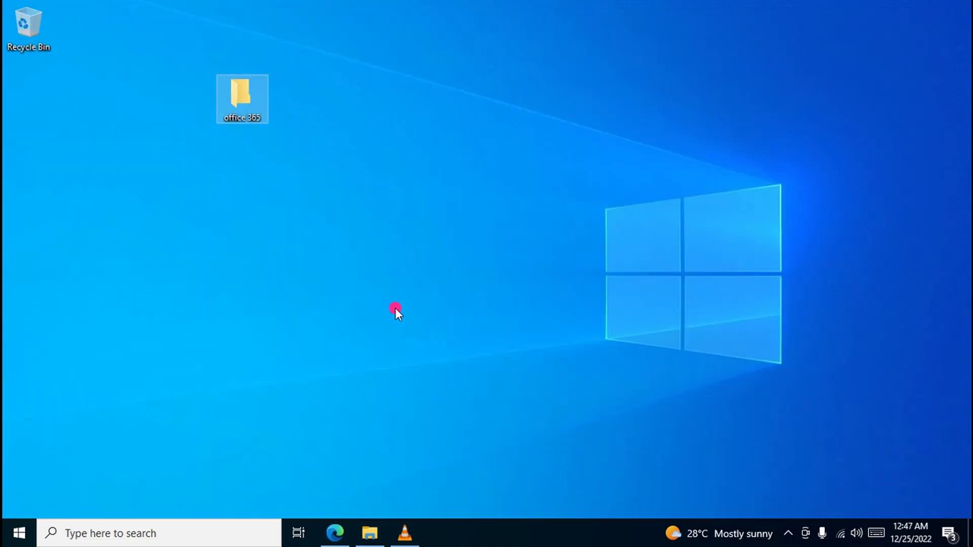
- Switch to Microsoft Edge and load google.com in place of the Office Customization Tool page
{"action": "left_click", "coordinate": [335, 532]}
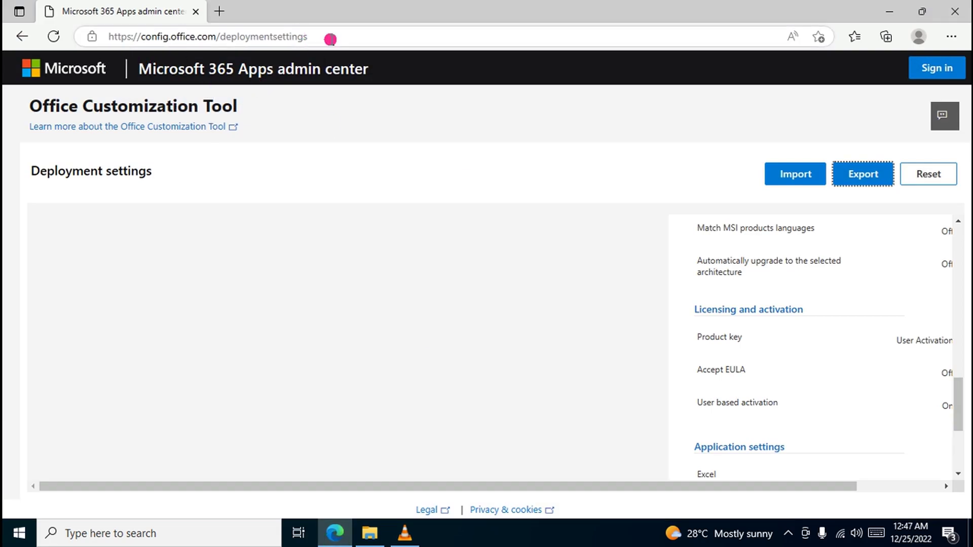
{"action": "left_click", "coordinate": [332, 36]}
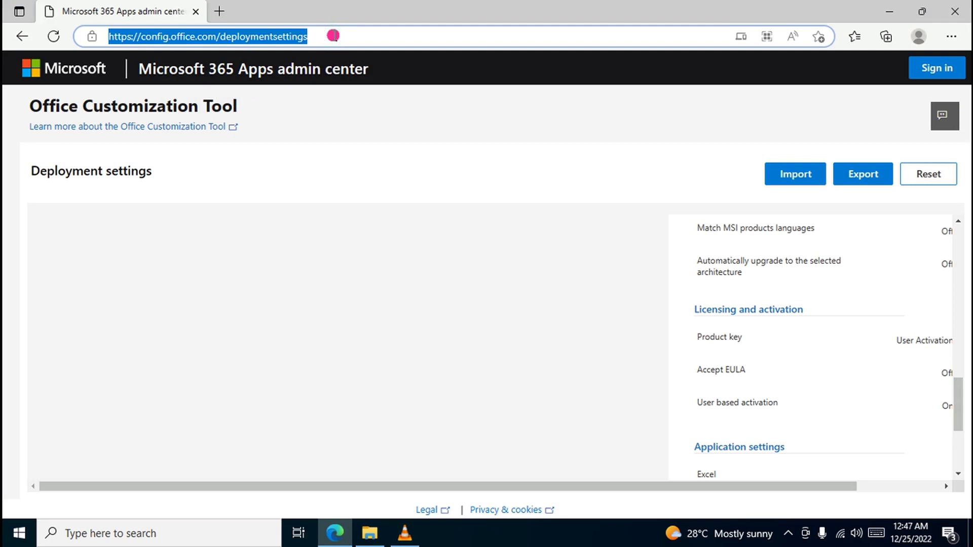
{"action": "type", "text": "g"}
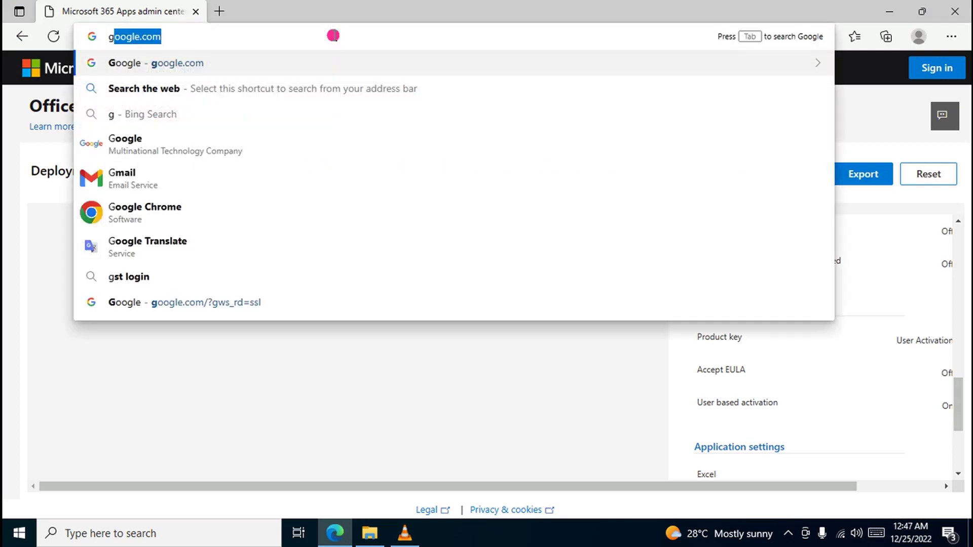
{"action": "key", "text": "Down"}
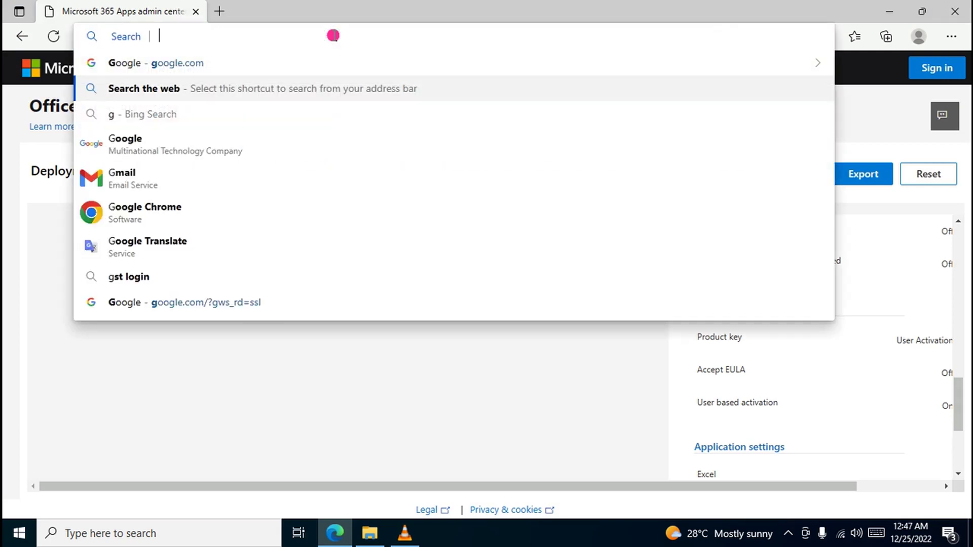
{"action": "key", "text": "Up"}
{"action": "key", "text": "Return"}
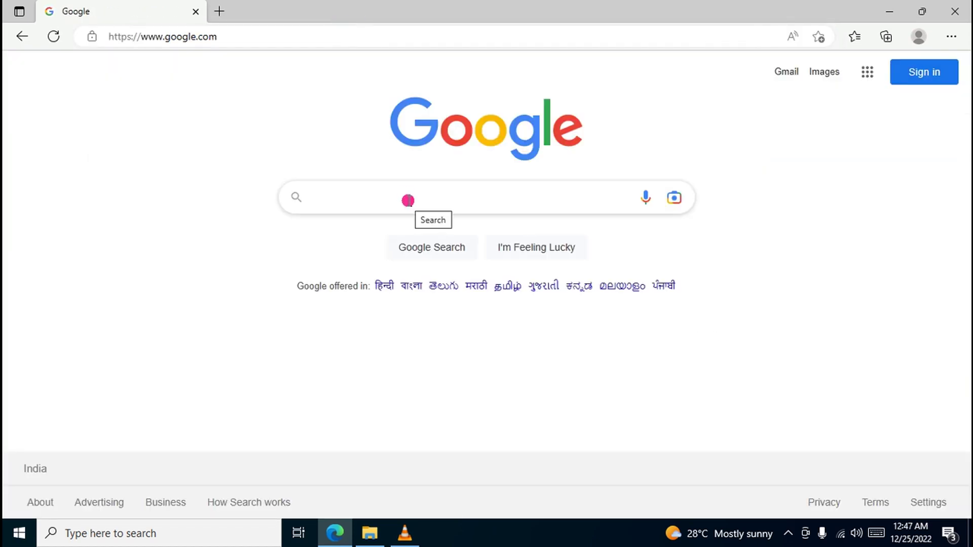
- Search Google for "office deployment tool", leaving the year out of the suggested query
{"action": "left_click", "coordinate": [407, 200]}
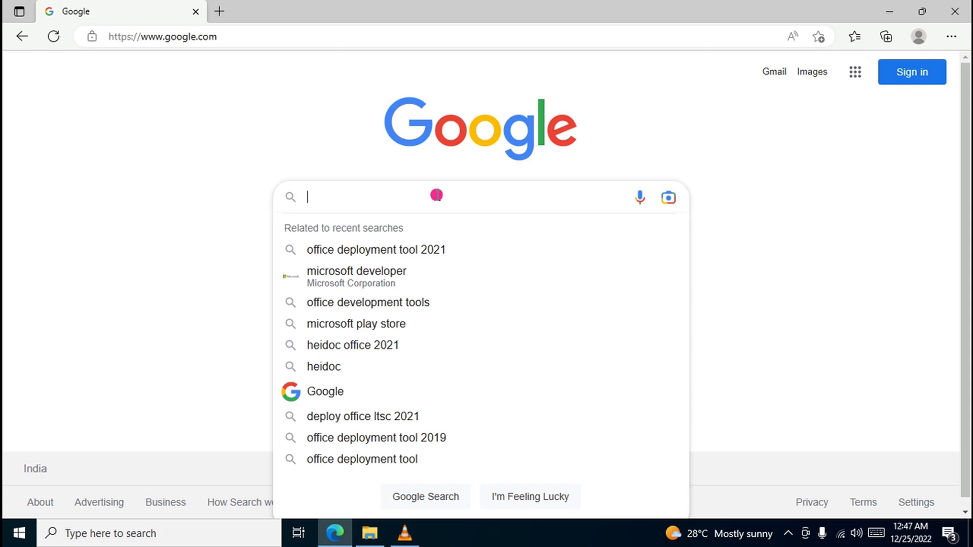
{"action": "key", "text": "Down"}
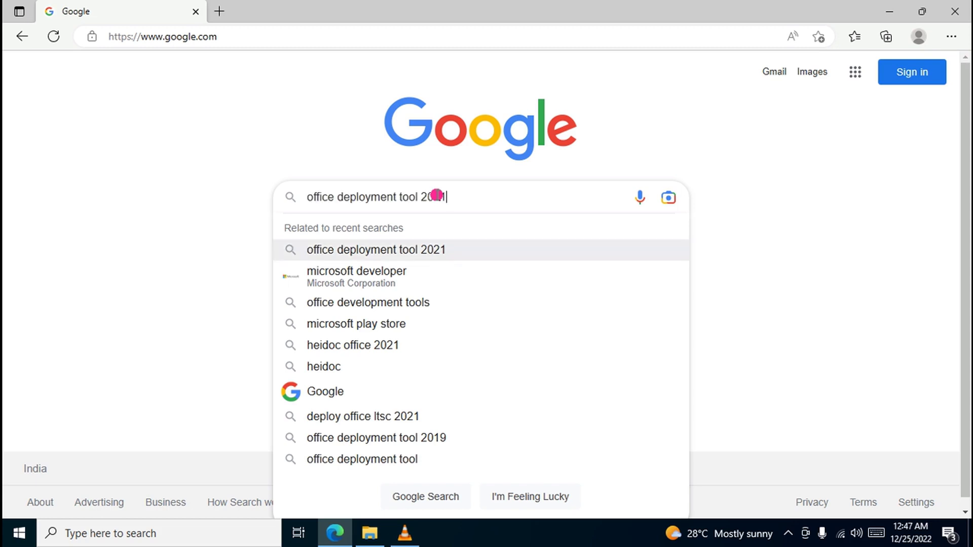
{"action": "key", "text": "BackSpace"}
{"action": "key", "text": "BackSpace"}
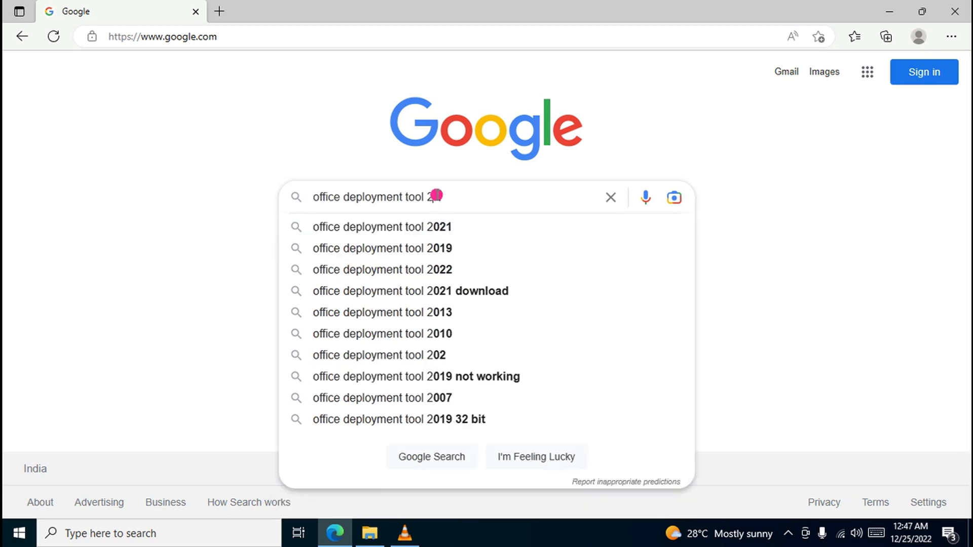
{"action": "key", "text": "BackSpace"}
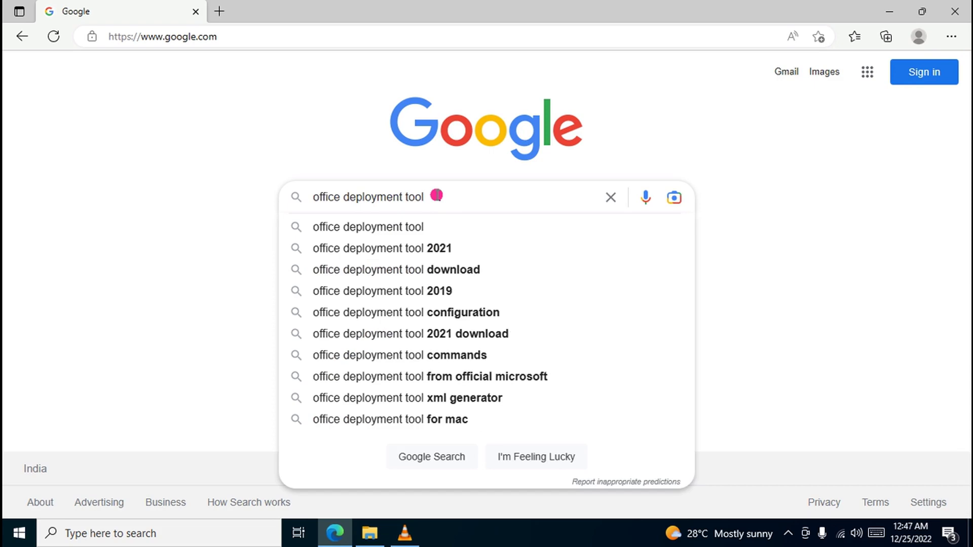
{"action": "key", "text": "Down"}
{"action": "key", "text": "Return"}
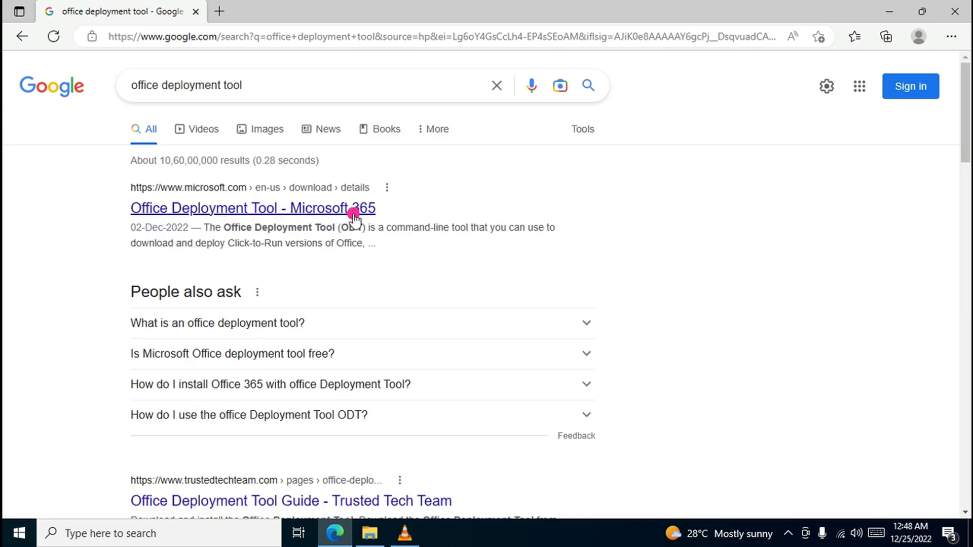
- Open Microsoft's Office Deployment Tool result, decline the Bing Wallpaper offer and download the tool in English
{"action": "left_click", "coordinate": [326, 212]}
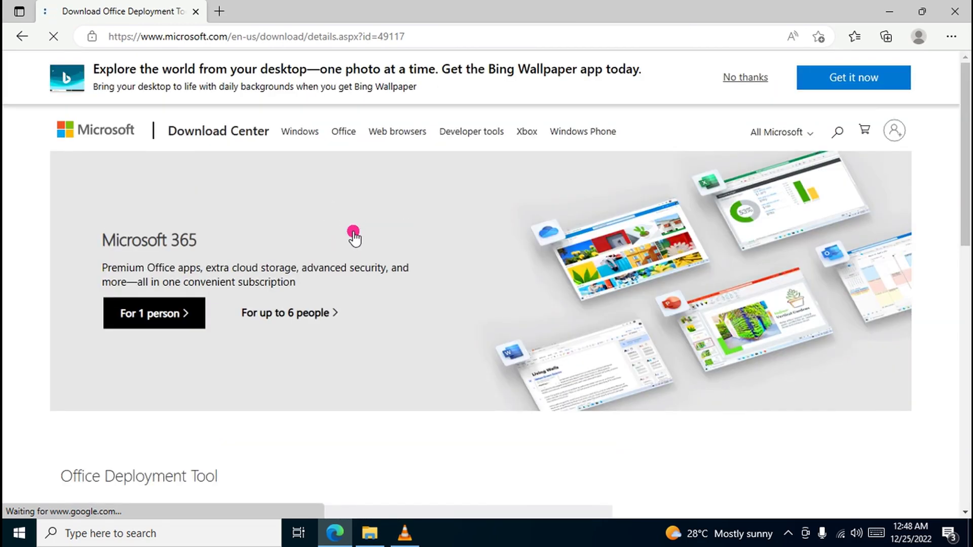
{"action": "left_click", "coordinate": [735, 80]}
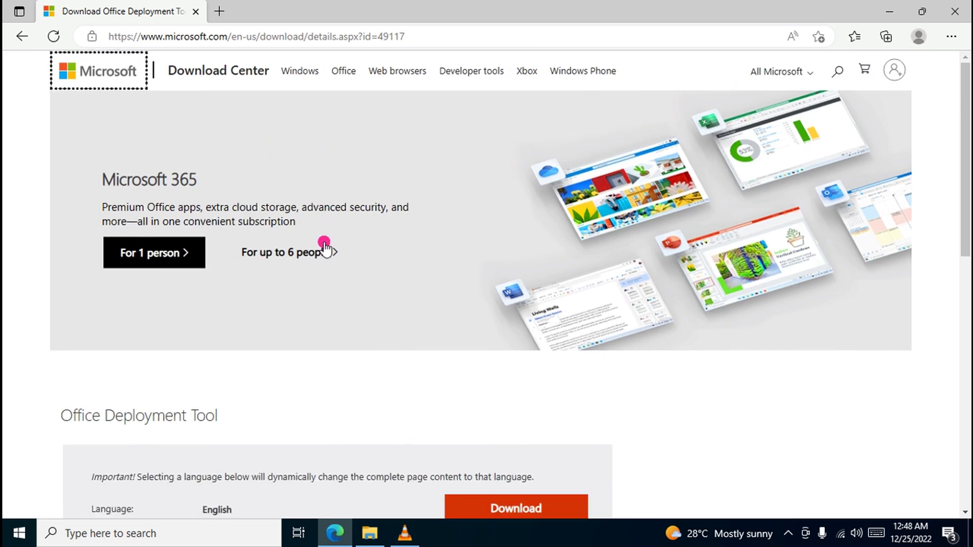
{"action": "scroll", "coordinate": [392, 197], "scroll_direction": "down", "scroll_amount": 4}
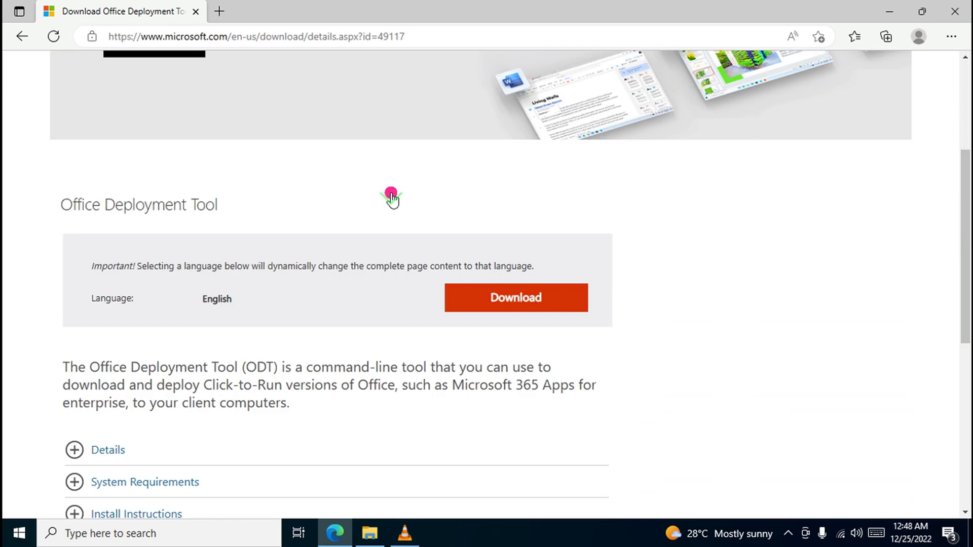
{"action": "scroll", "coordinate": [391, 197], "scroll_direction": "down", "scroll_amount": 1}
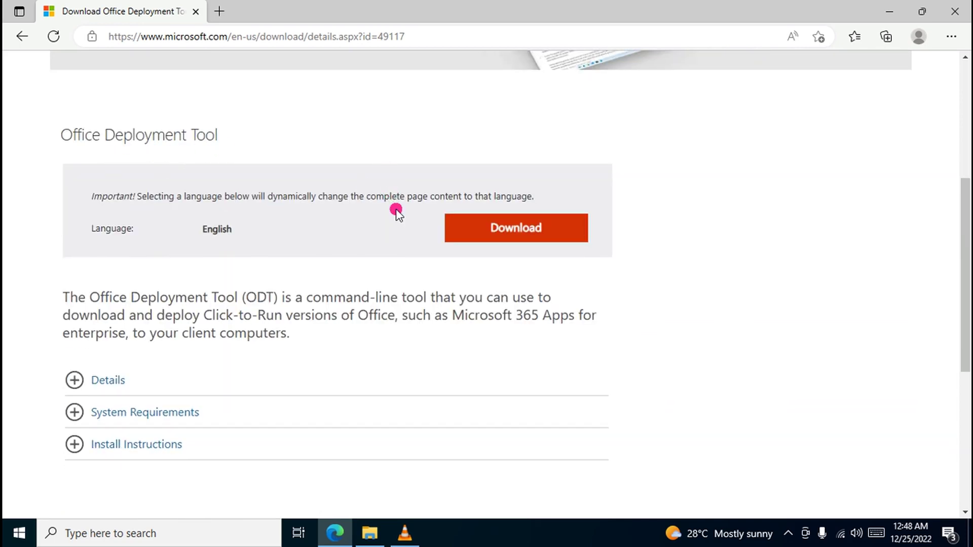
{"action": "left_click", "coordinate": [518, 232]}
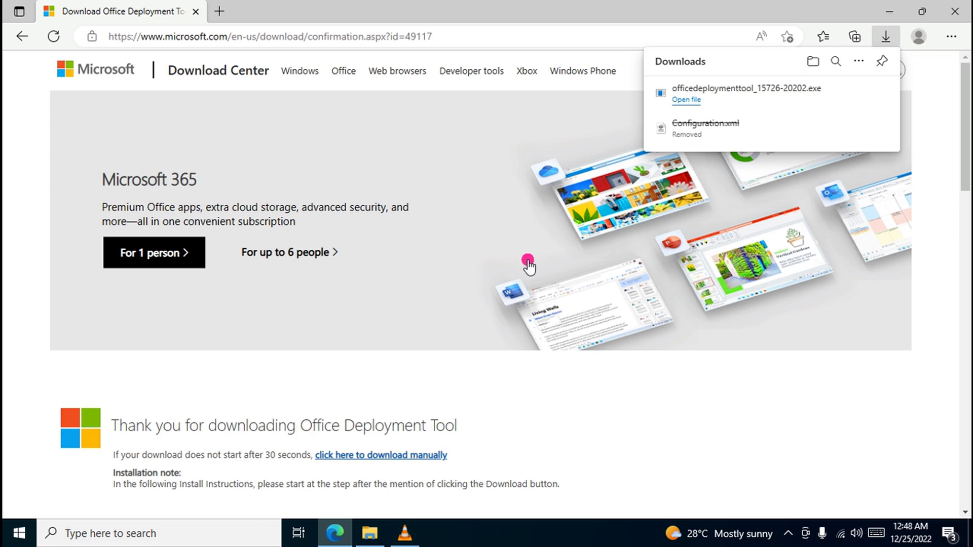
- Run the downloaded Office Deployment Tool, accept its license terms and extract its files to the office 365 desktop folder
{"action": "left_click", "coordinate": [688, 100]}
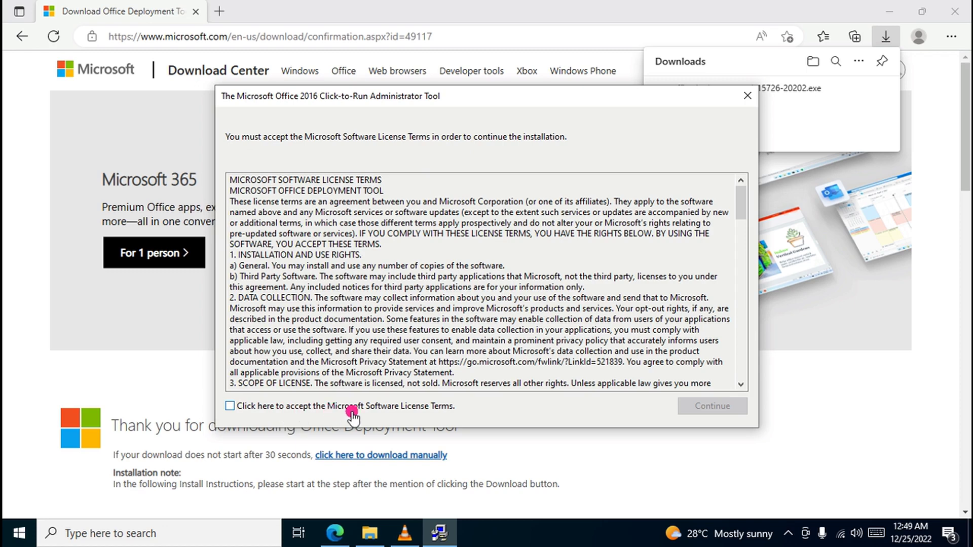
{"action": "left_click", "coordinate": [230, 406]}
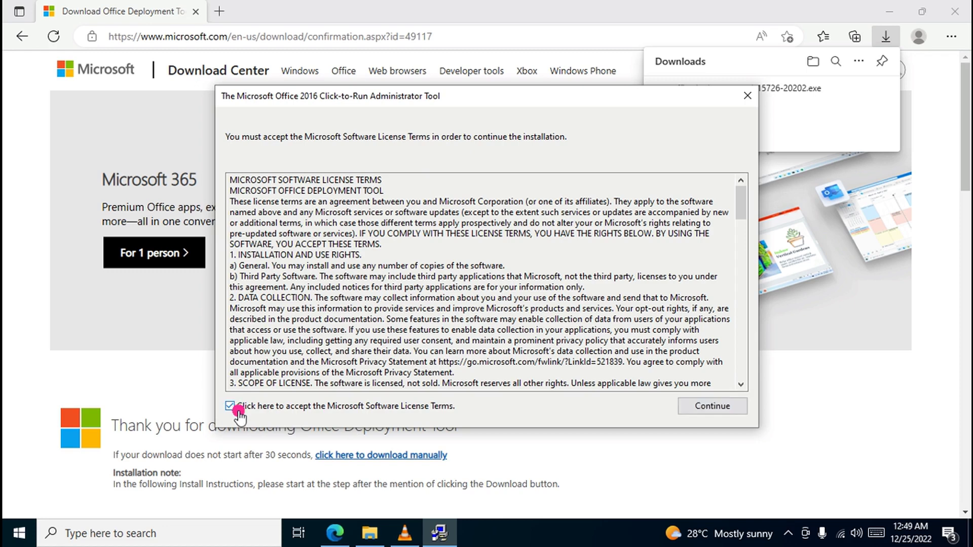
{"action": "left_click", "coordinate": [710, 406]}
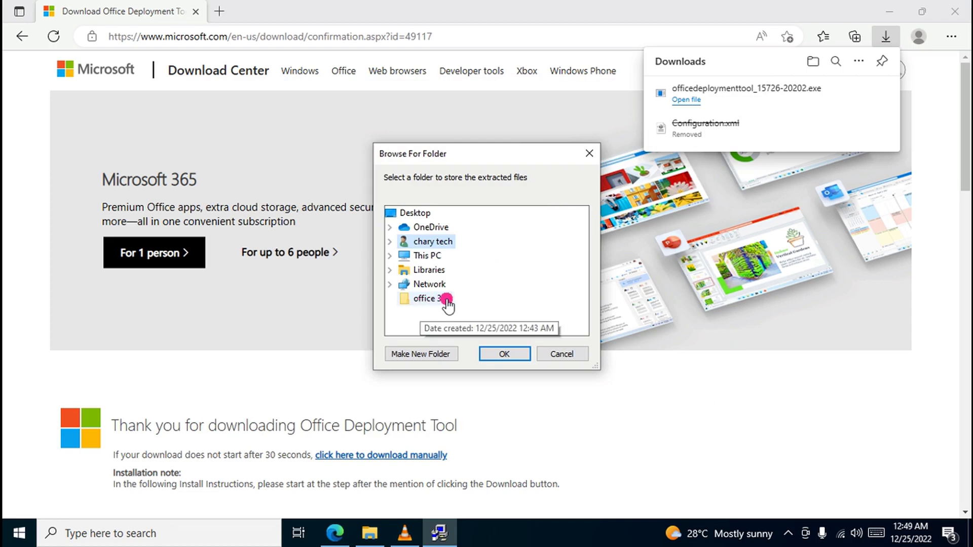
{"action": "left_click", "coordinate": [413, 299]}
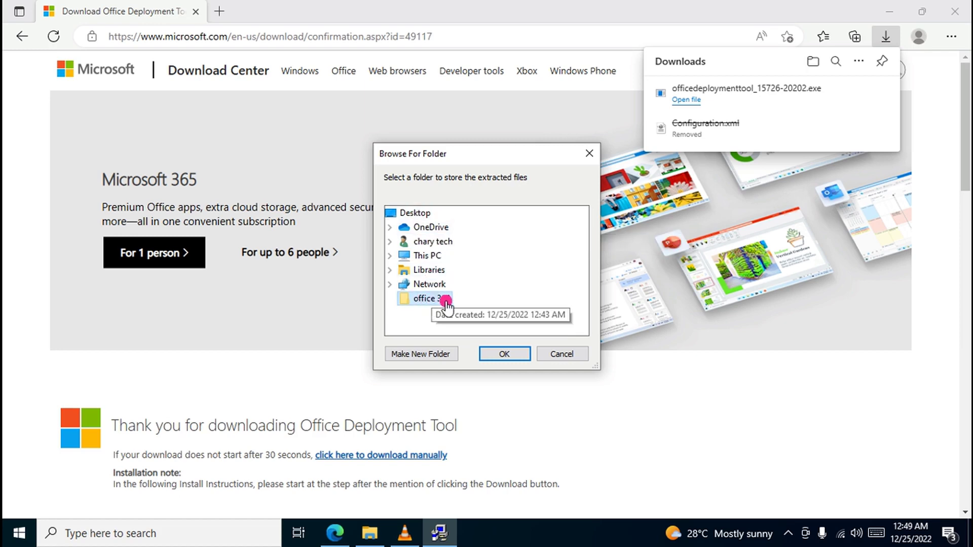
{"action": "left_click", "coordinate": [501, 358]}
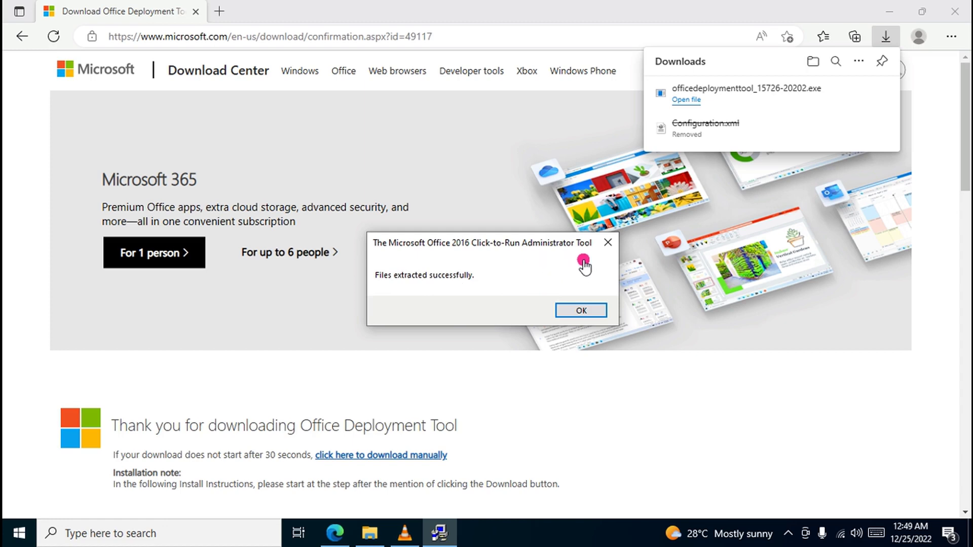
{"action": "left_click", "coordinate": [582, 310]}
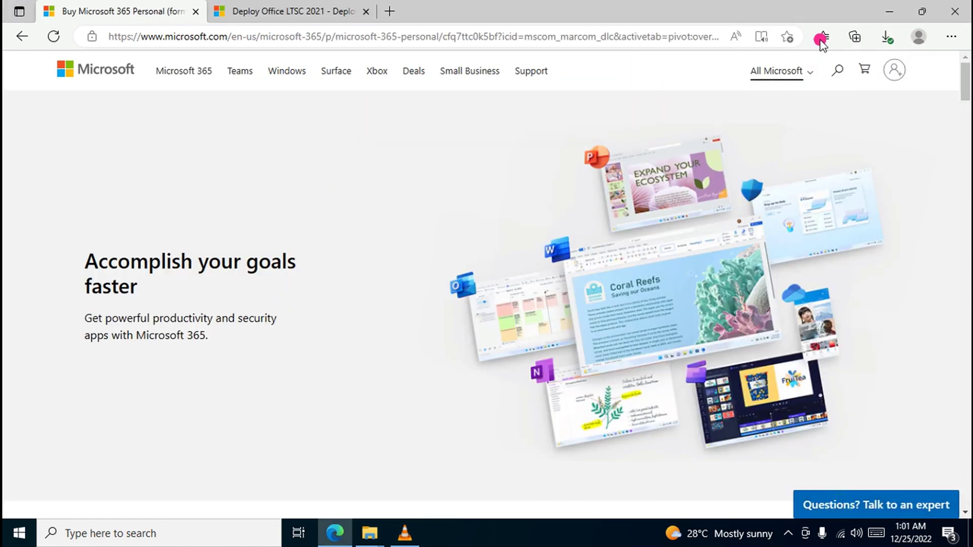
- Minimize the browser and check the extracted files in the office 365 desktop folder, then minimize that folder window
{"action": "left_click", "coordinate": [890, 12]}
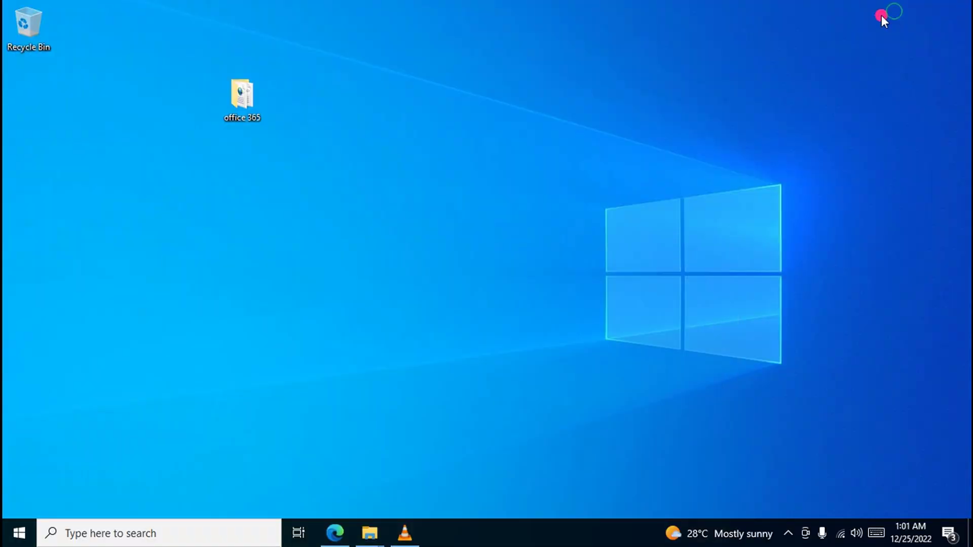
{"action": "double_click", "coordinate": [248, 102]}
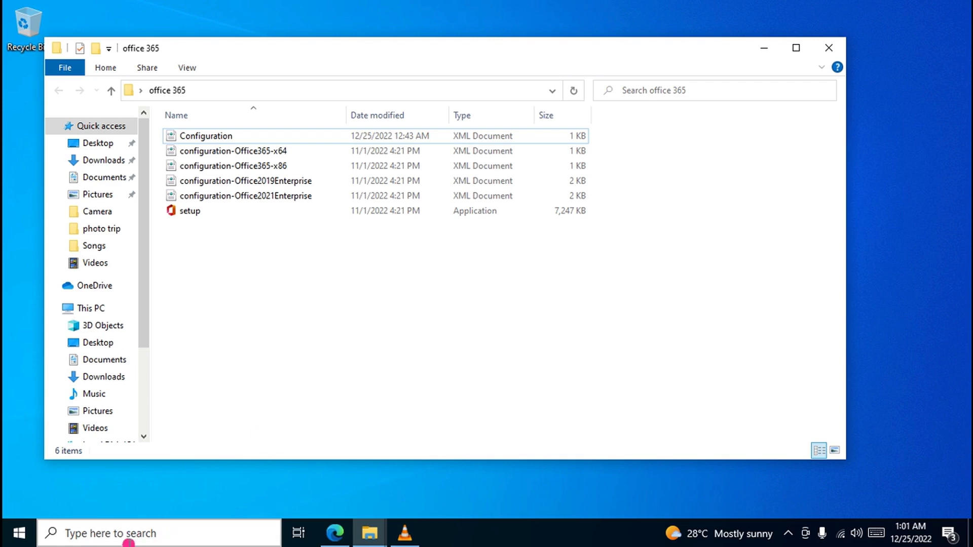
{"action": "left_click", "coordinate": [765, 48]}
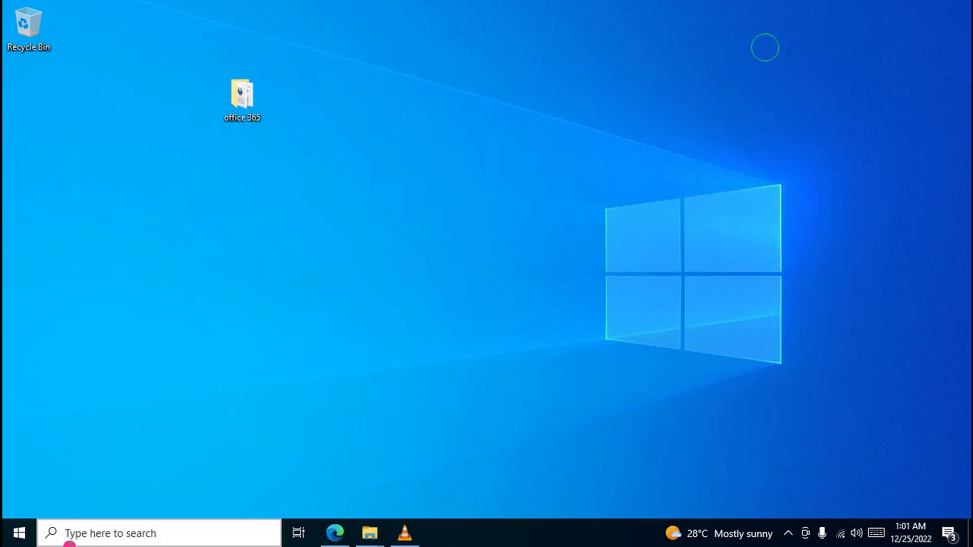
- Run Command Prompt as administrator, start a cd command and close the extra console window behind it
{"action": "left_click", "coordinate": [112, 538]}
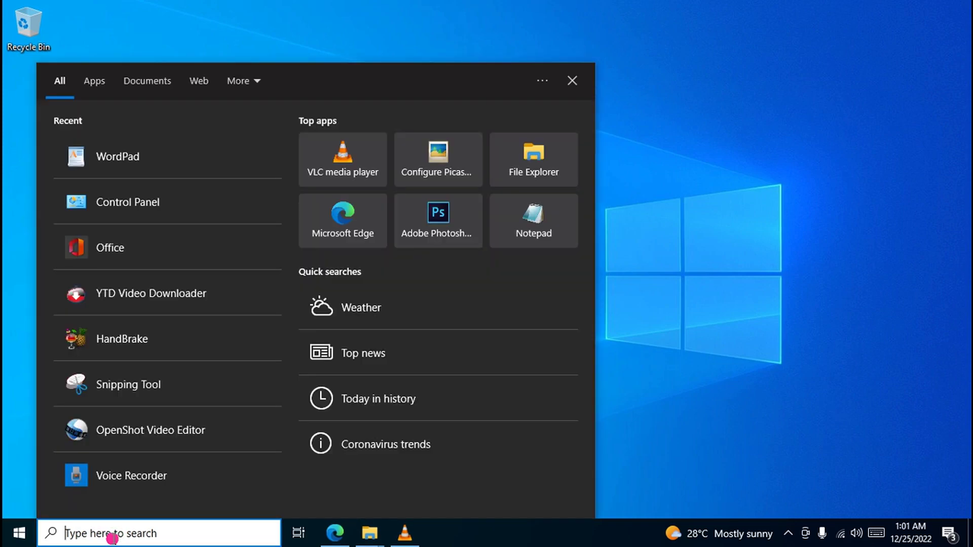
{"action": "type", "text": "cmd"}
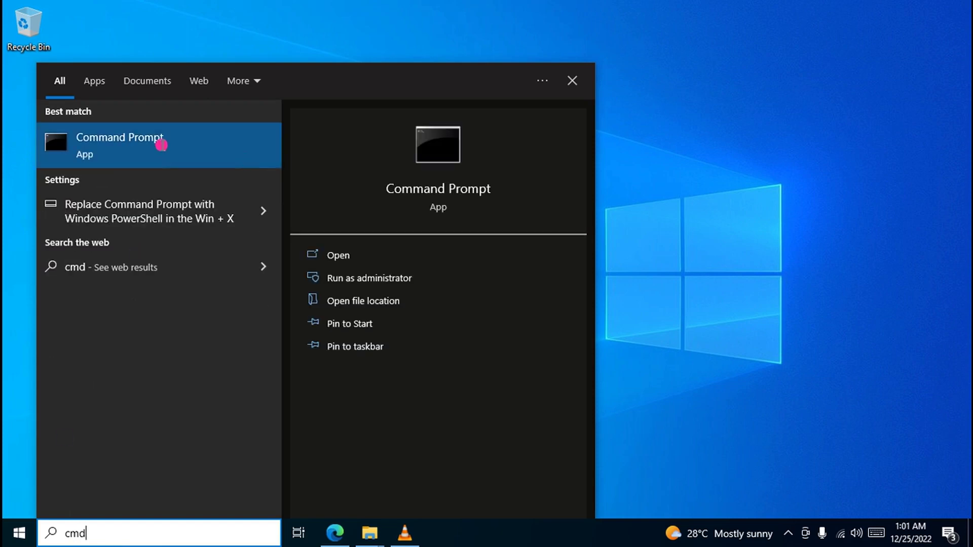
{"action": "right_click", "coordinate": [161, 146]}
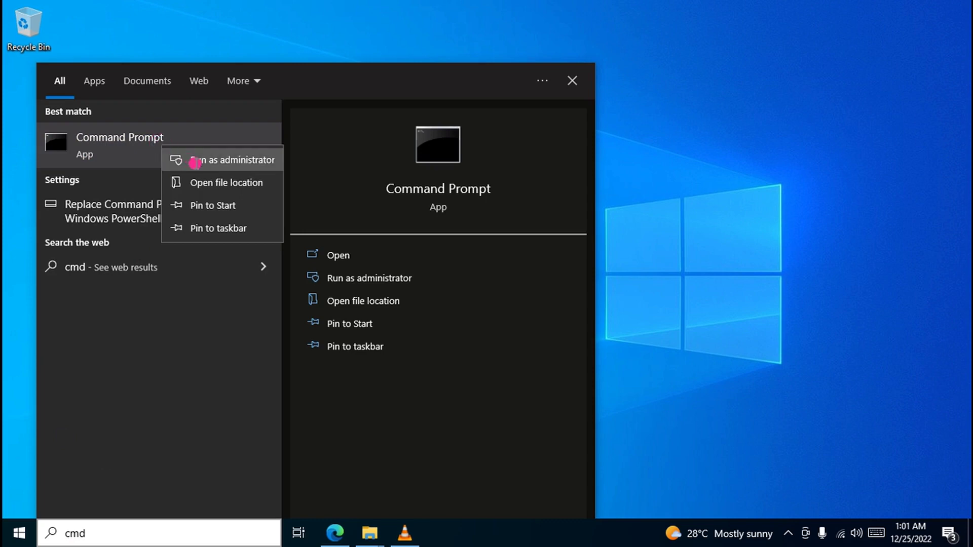
{"action": "left_click", "coordinate": [224, 161]}
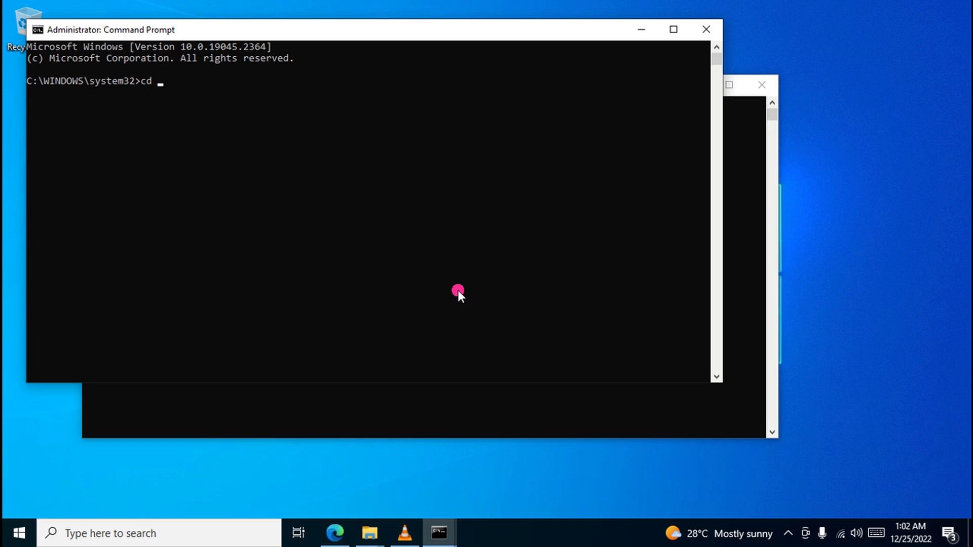
{"action": "left_click", "coordinate": [762, 84]}
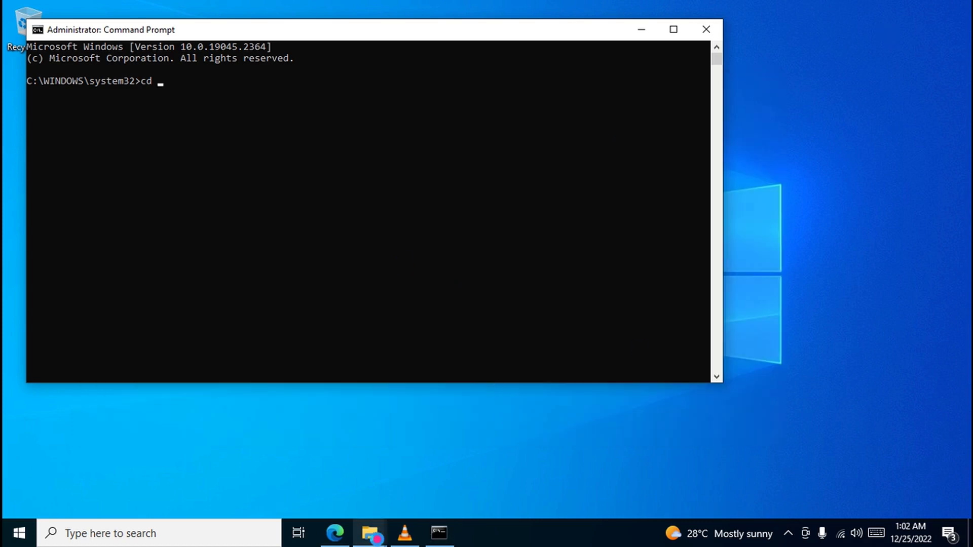
- Copy the office 365 desktop folder's path from File Explorer and complete the cd command in Command Prompt with it
{"action": "mouse_move", "coordinate": [370, 532]}
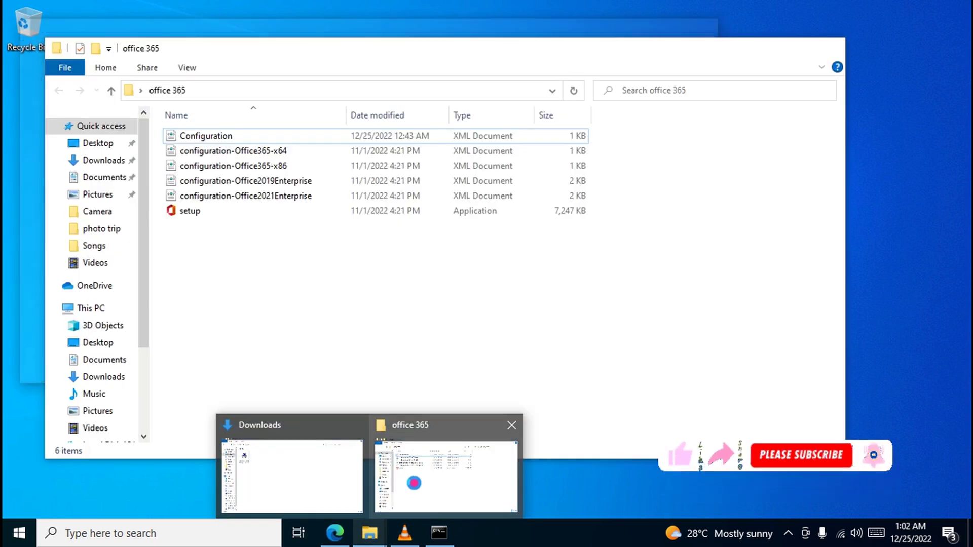
{"action": "left_click", "coordinate": [414, 483]}
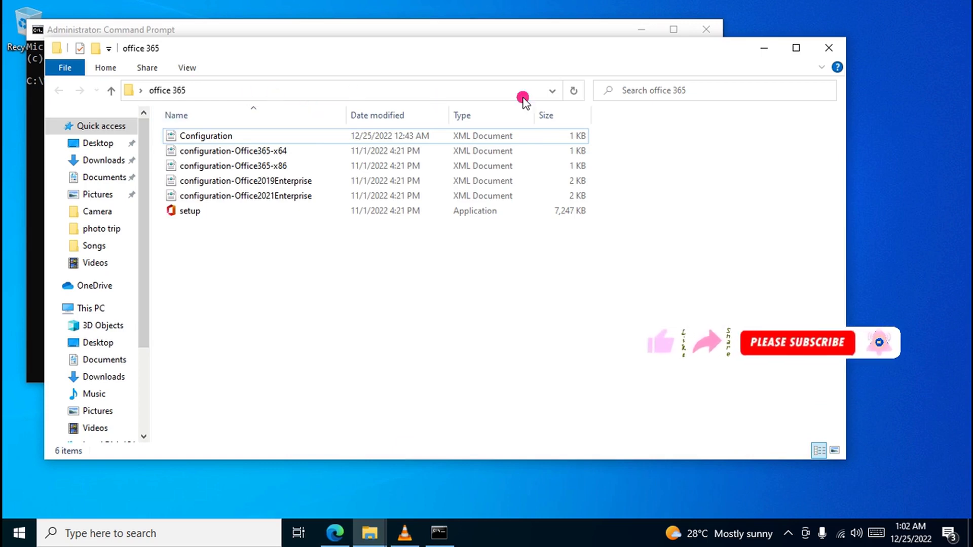
{"action": "left_click", "coordinate": [554, 93]}
{"action": "left_click", "coordinate": [553, 92]}
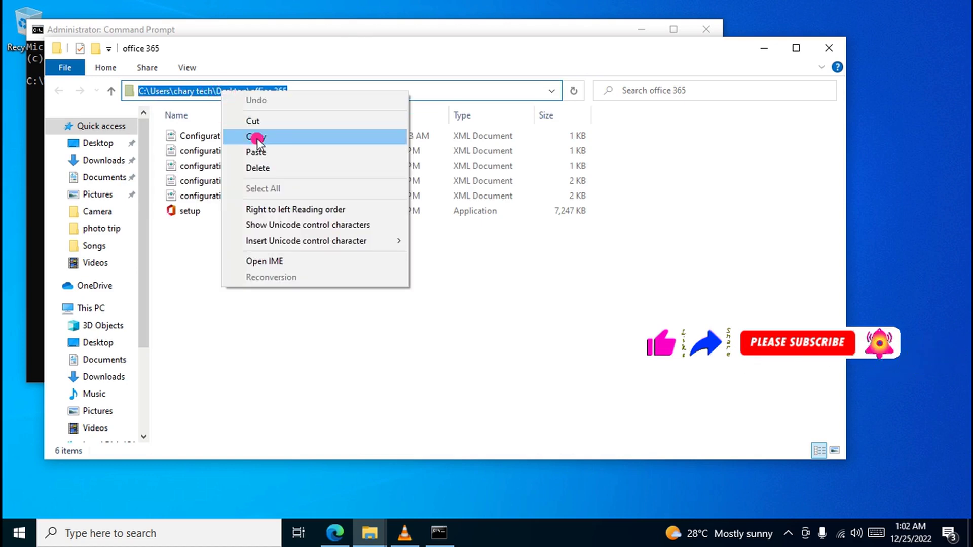
{"action": "left_click", "coordinate": [258, 137]}
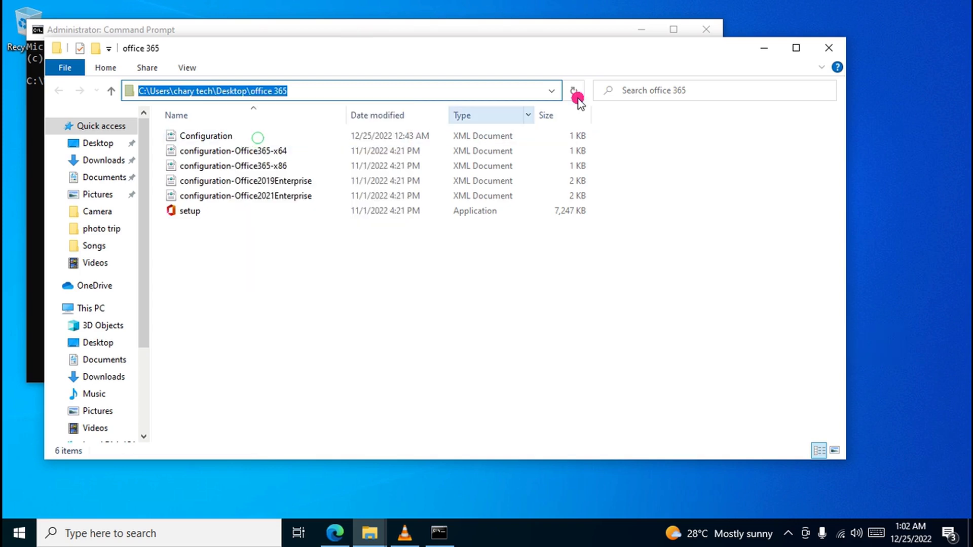
{"action": "left_click", "coordinate": [589, 30]}
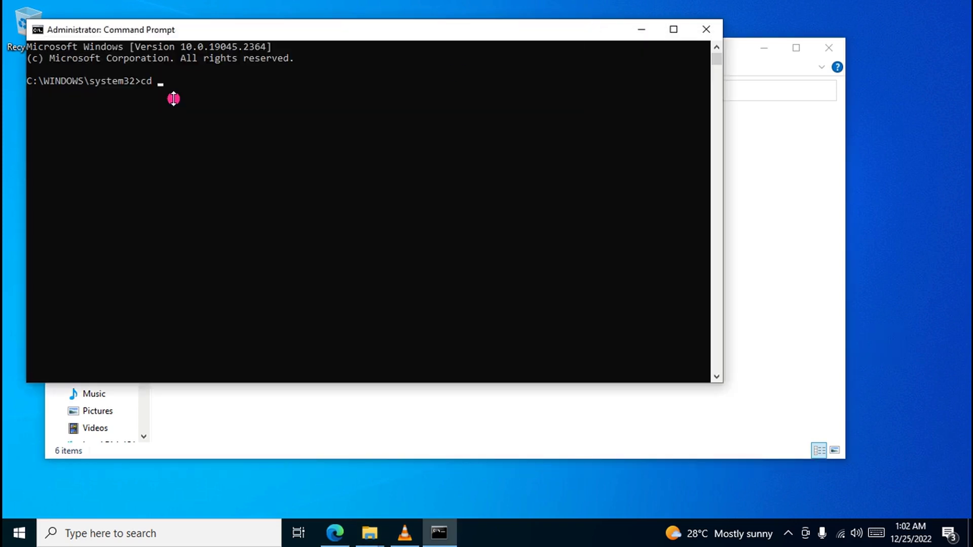
{"action": "key", "text": "ctrl+v"}
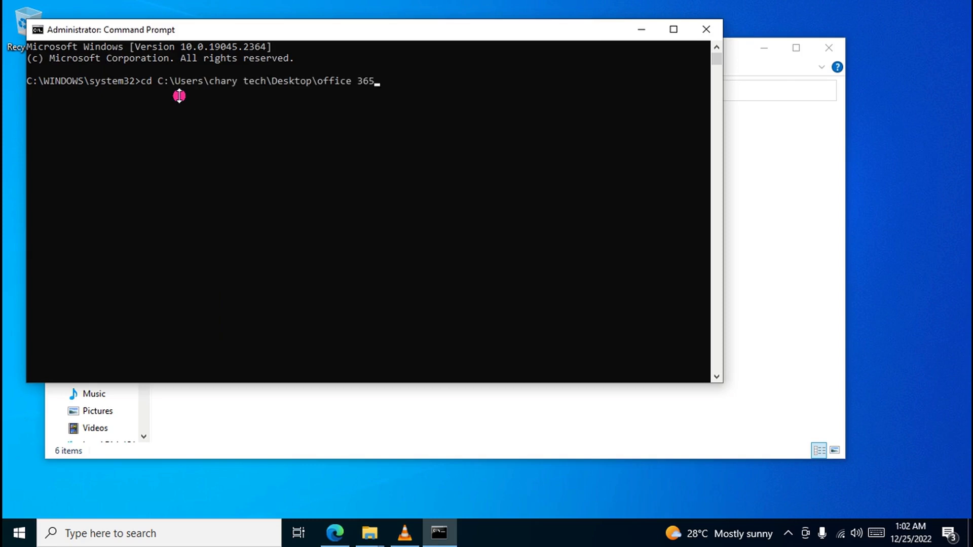
{"action": "key", "text": "Return"}
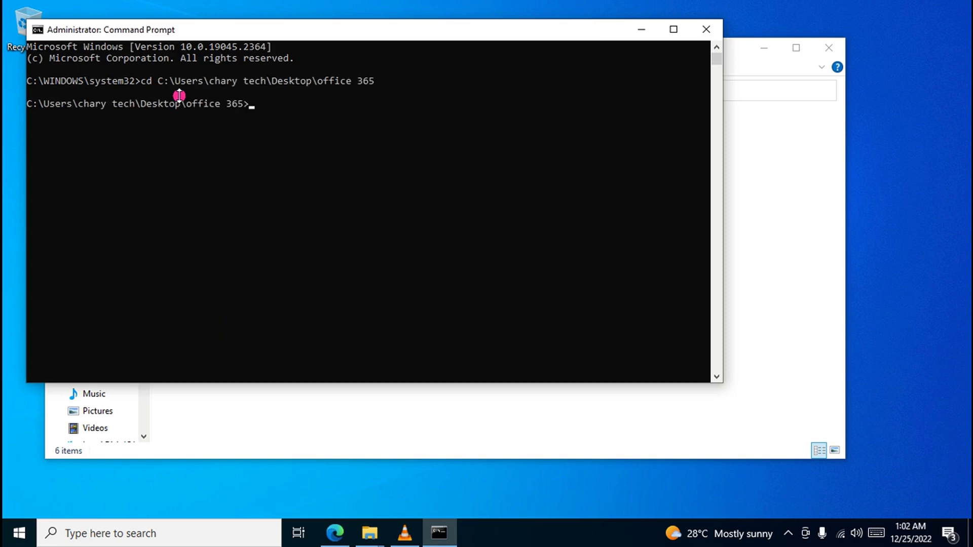
- Run setup /configure configuration.xml in Command Prompt from the office 365 folder, minimizing the folder window behind it
{"action": "key", "text": "ctrl+v"}
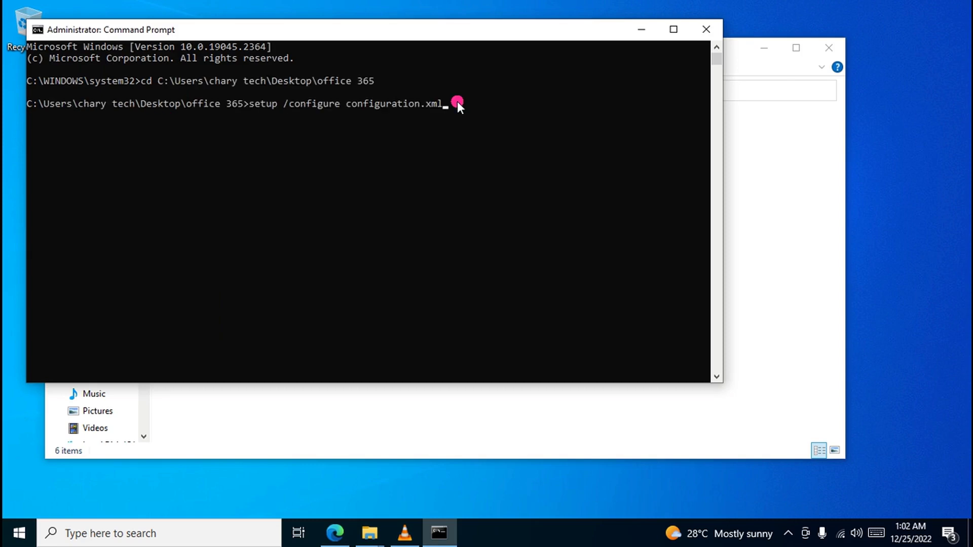
{"action": "left_click", "coordinate": [764, 50]}
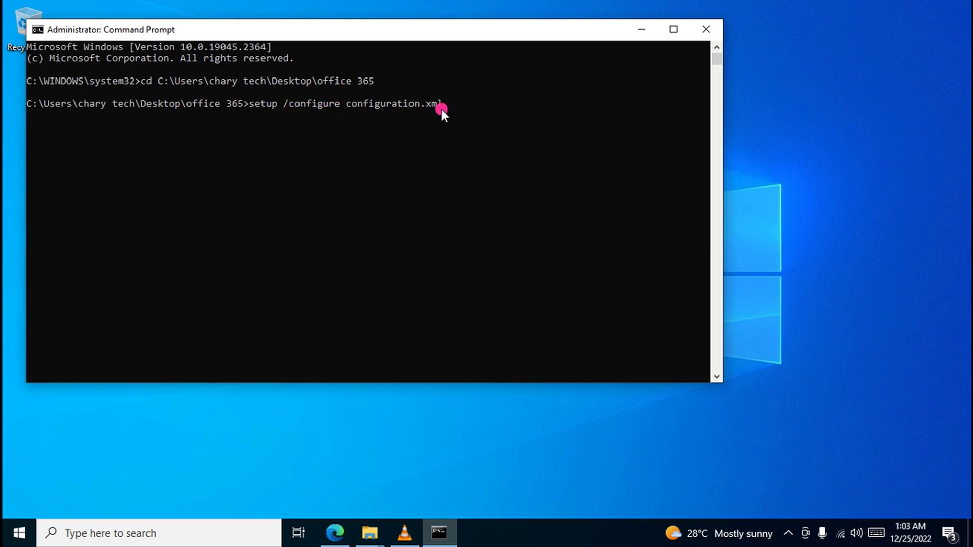
{"action": "key", "text": "Return"}
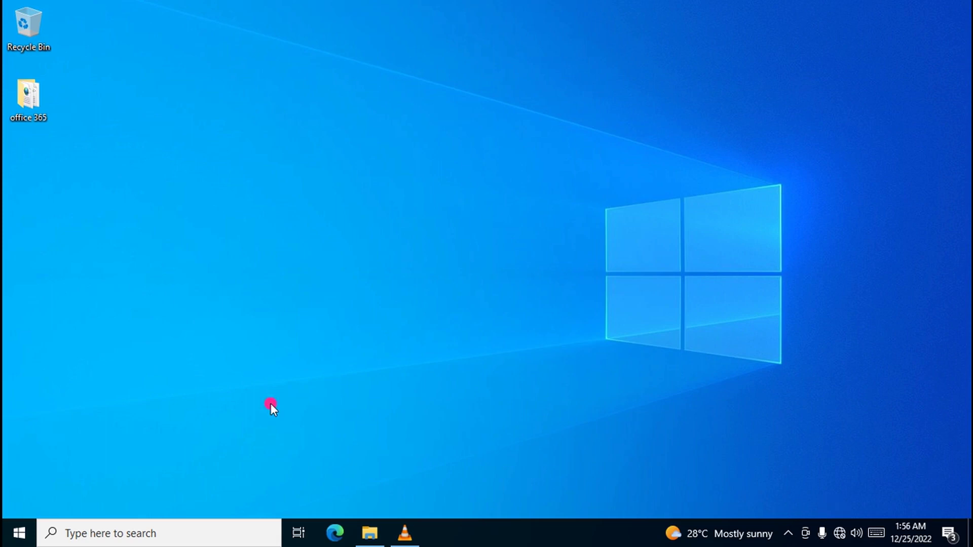
- Expand the group of Office app tiles in the Start menu to check which Office apps are listed
{"action": "left_click", "coordinate": [20, 536]}
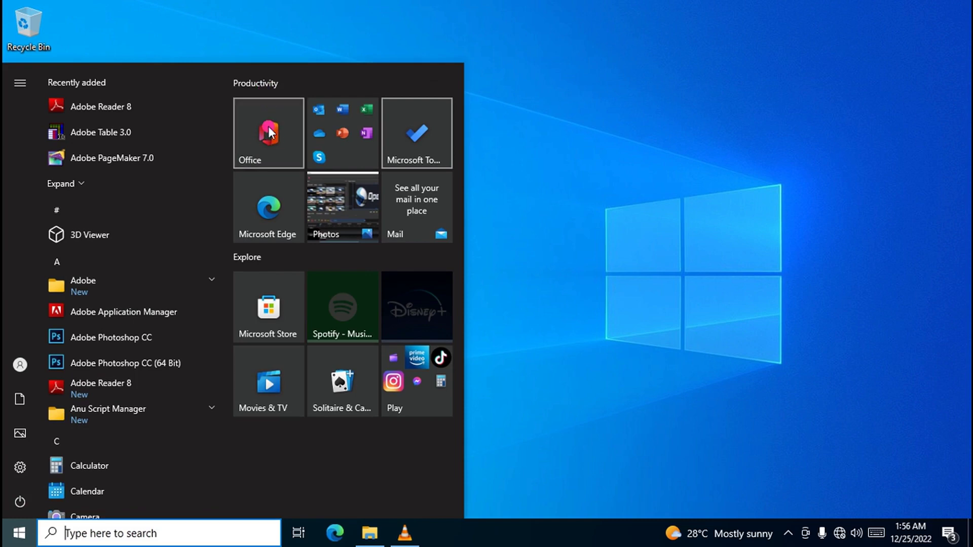
{"action": "left_click", "coordinate": [348, 127]}
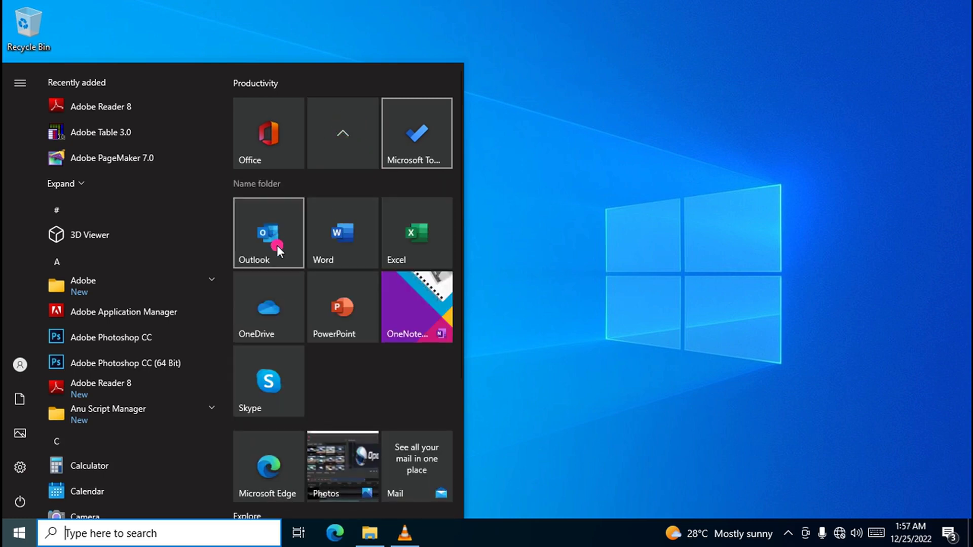